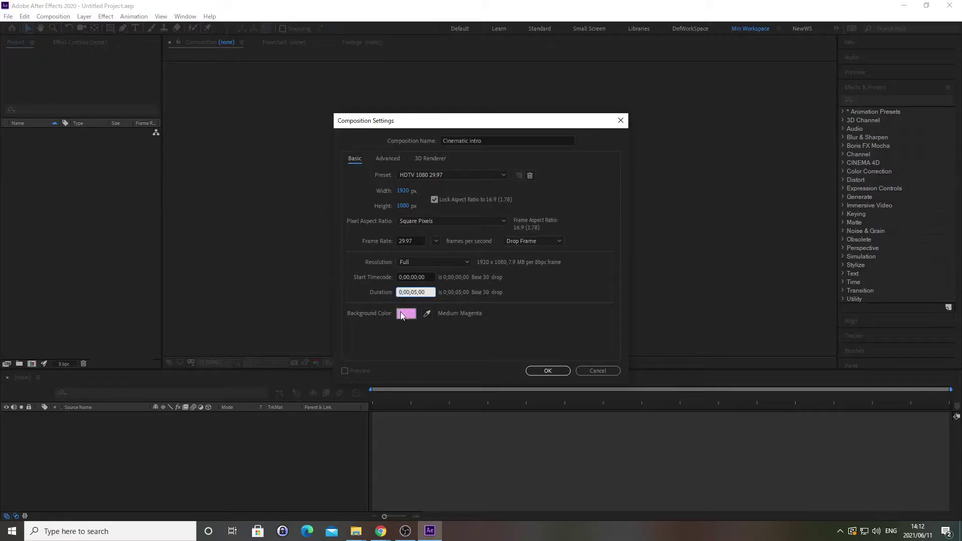
Step: Set the background color to black (000000) and create the Cinematic intro composition
{"action": "left_click", "coordinate": [404, 314]}
{"action": "type", "text": "000000"}
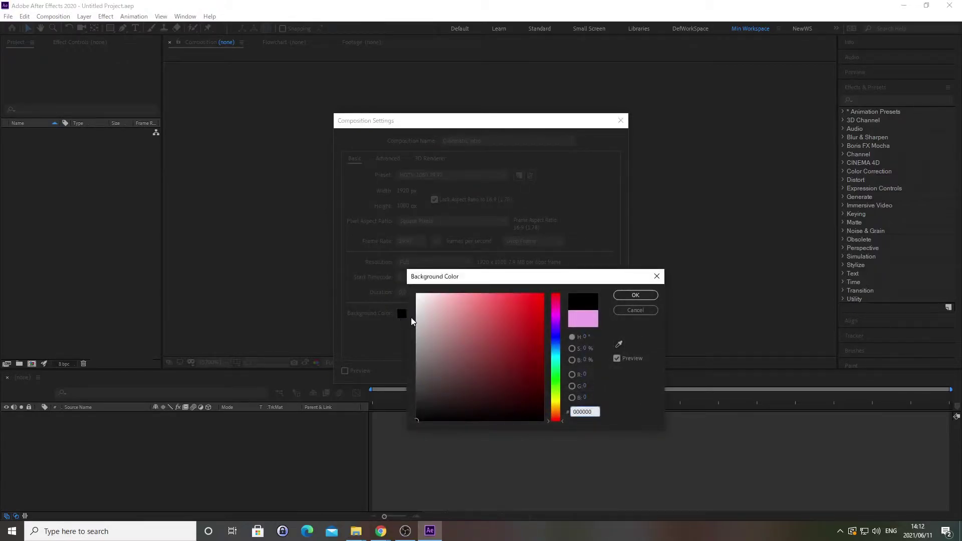
{"action": "left_click", "coordinate": [636, 296]}
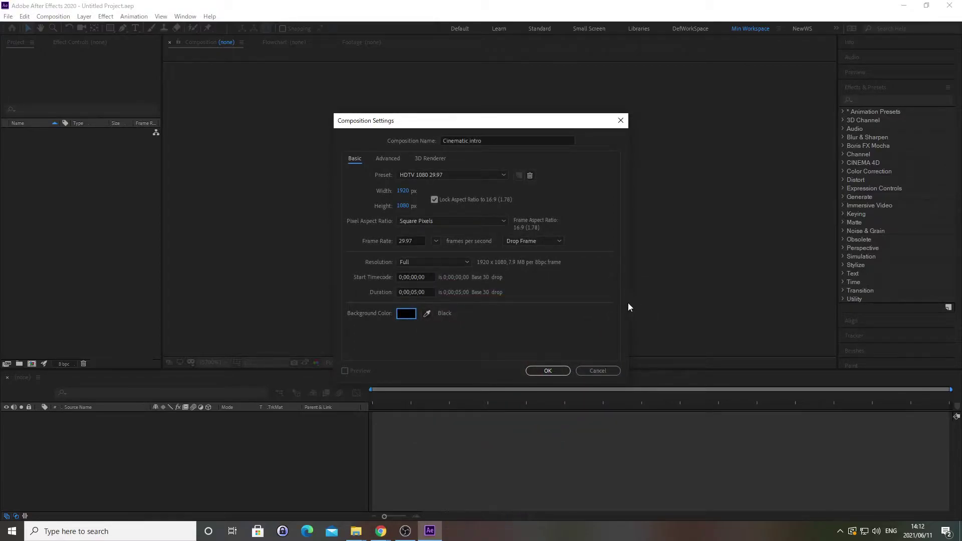
{"action": "left_click", "coordinate": [548, 371]}
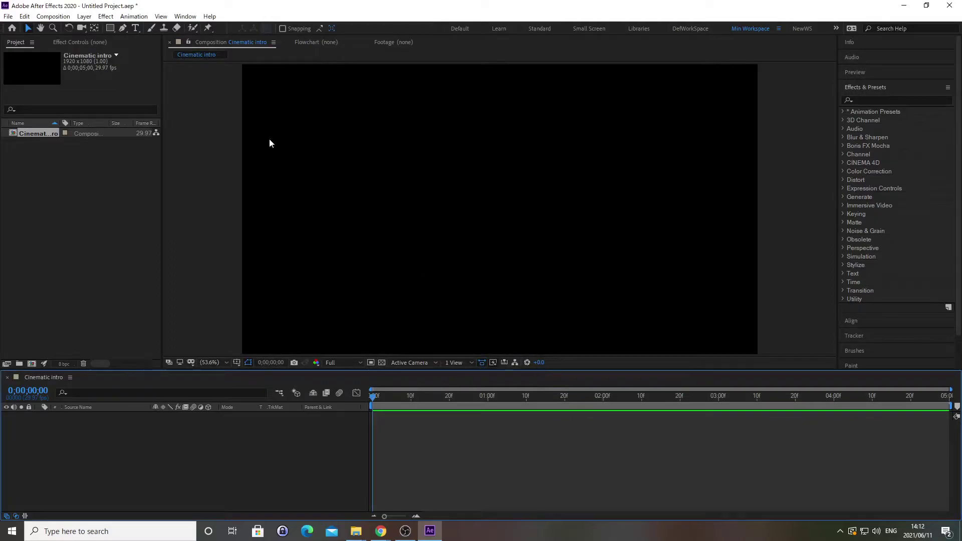
Step: Add a text layer reading "NO ESCAPE" in the upper part of the composition
{"action": "left_click", "coordinate": [137, 28]}
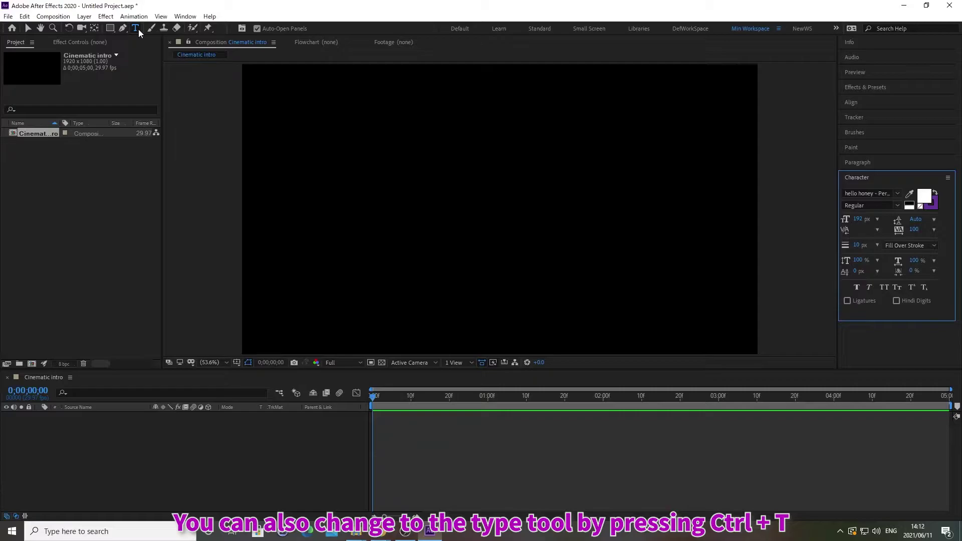
{"action": "left_click", "coordinate": [303, 185]}
{"action": "type", "text": "NO E "}
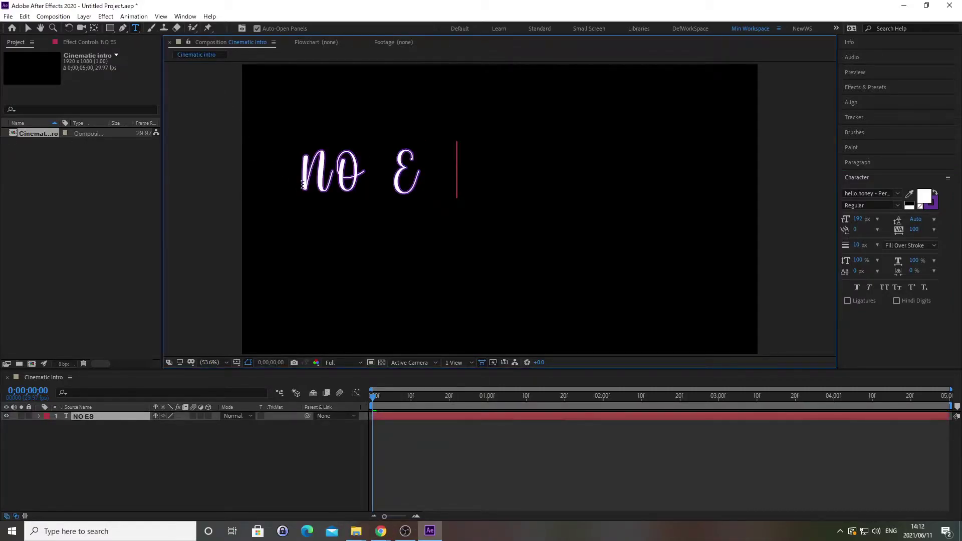
{"action": "type", "text": "CAPE"}
{"action": "key", "text": "Escape"}
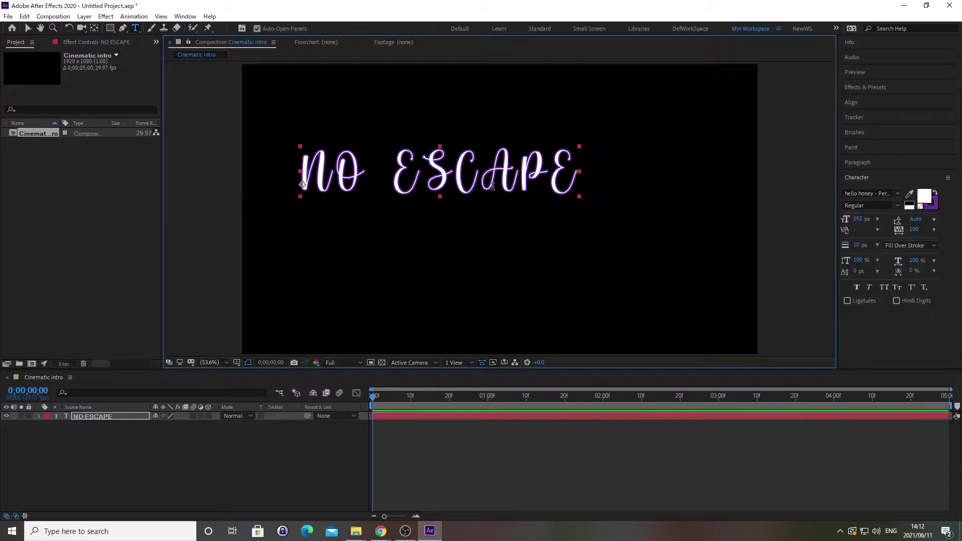
Step: Change the NO ESCAPE text's font to HP-Stencil
{"action": "left_click", "coordinate": [898, 194]}
{"action": "type", "text": "S"}
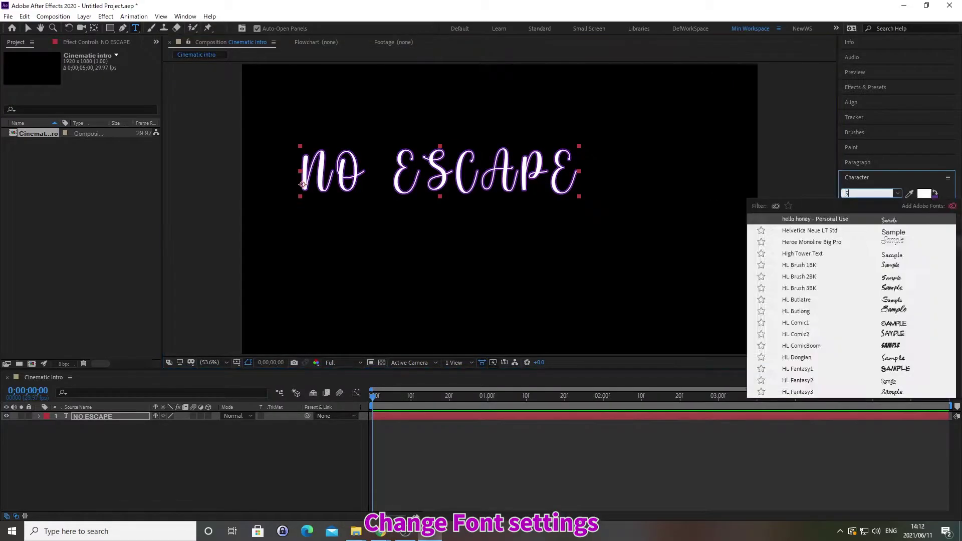
{"action": "type", "text": "tencil"}
{"action": "key", "text": "Return"}
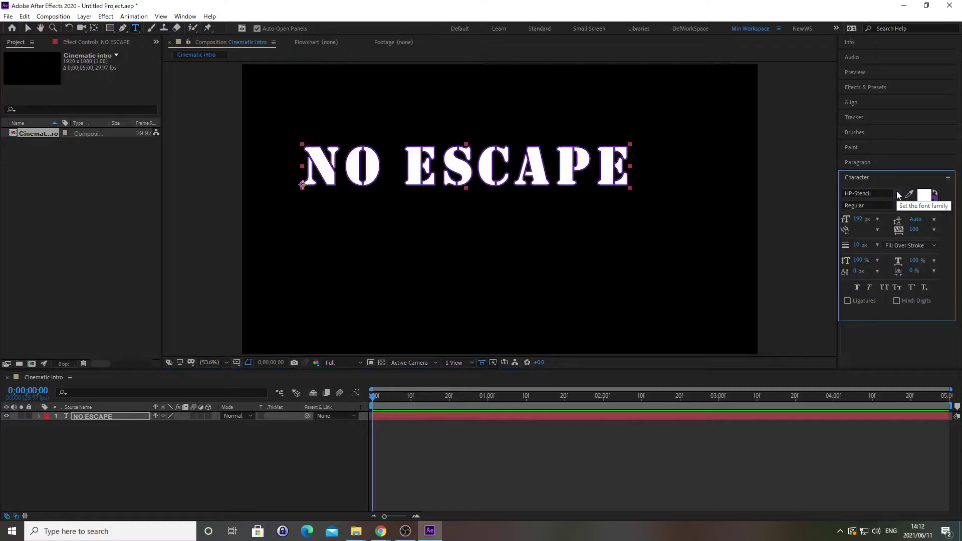
Step: Set the NO ESCAPE text's fill color to FFFFFF and its font size to 250 px
{"action": "left_click", "coordinate": [925, 197]}
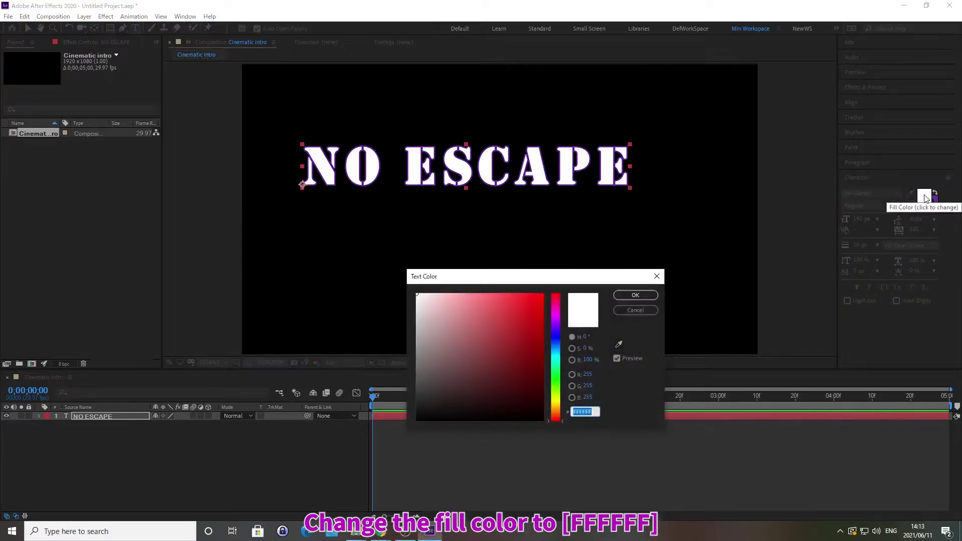
{"action": "type", "text": "FFFFFF"}
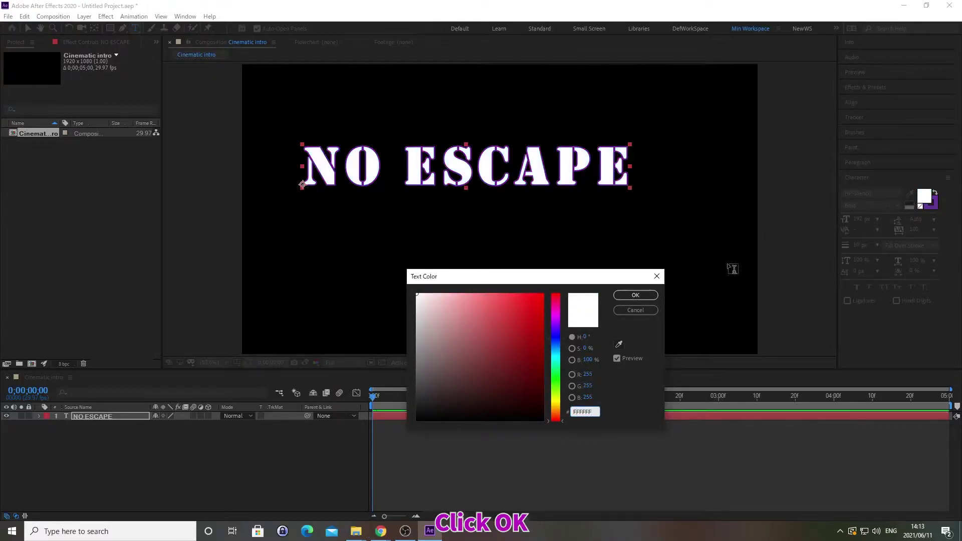
{"action": "left_click", "coordinate": [652, 295]}
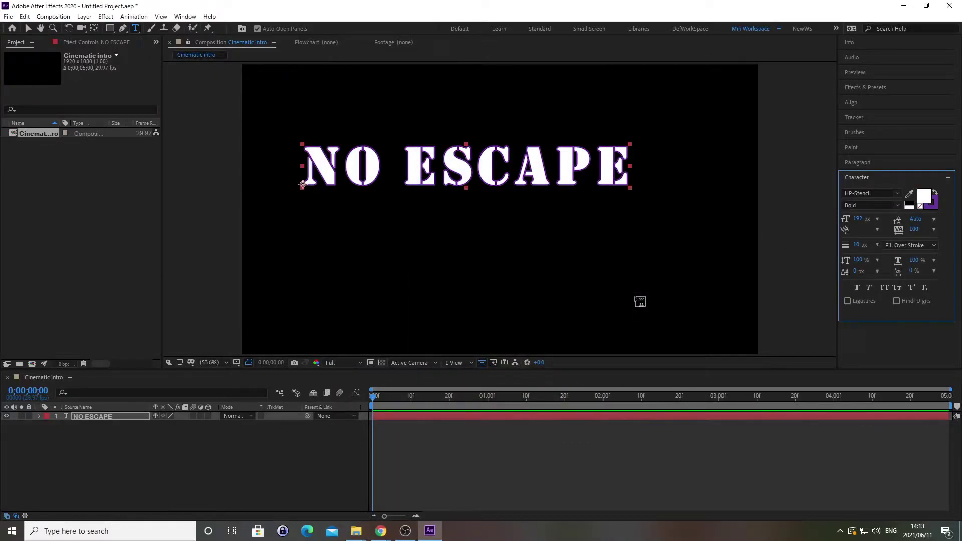
{"action": "left_click", "coordinate": [859, 218]}
{"action": "type", "text": "260"}
{"action": "key", "text": "Return"}
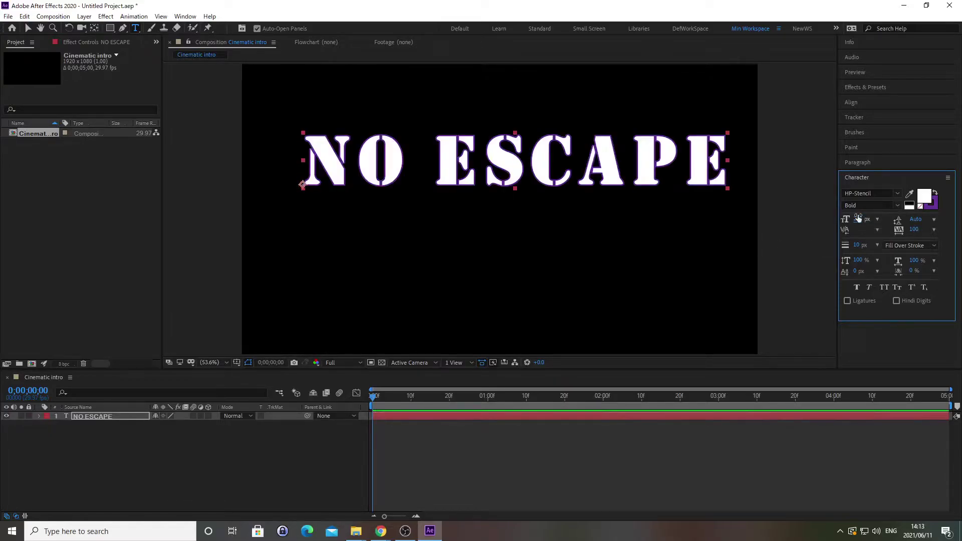
Step: Set the text's stroke color to 878787 and its stroke width to 5 px
{"action": "left_click", "coordinate": [932, 209]}
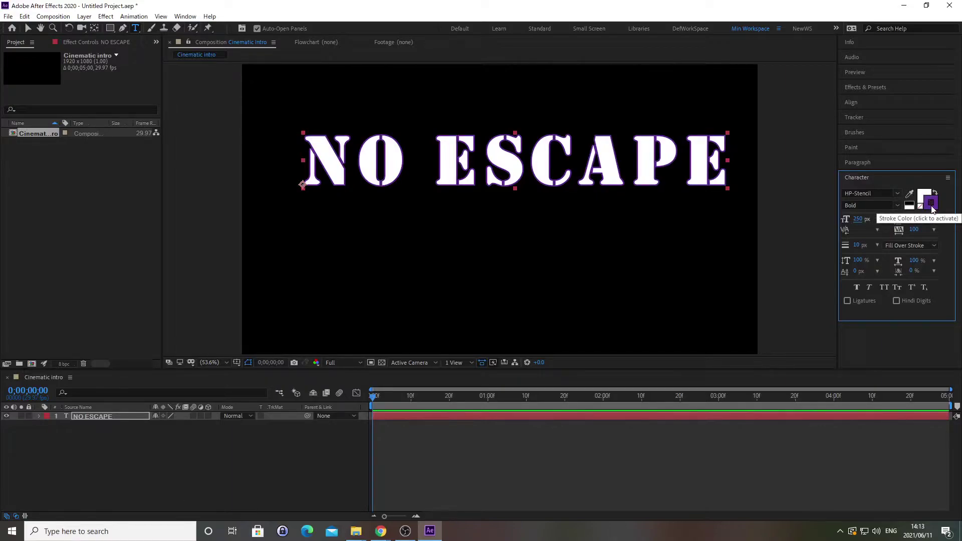
{"action": "left_click", "coordinate": [932, 208]}
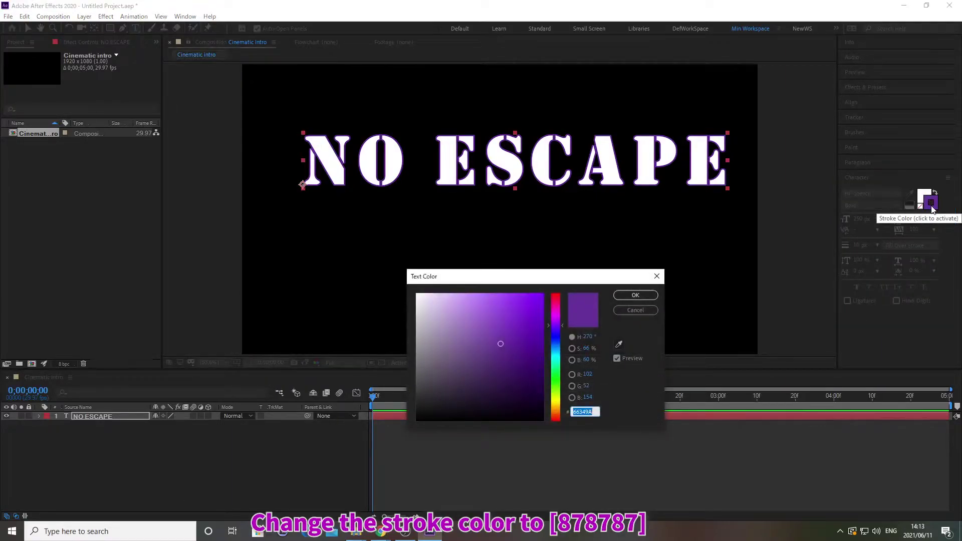
{"action": "type", "text": "878787"}
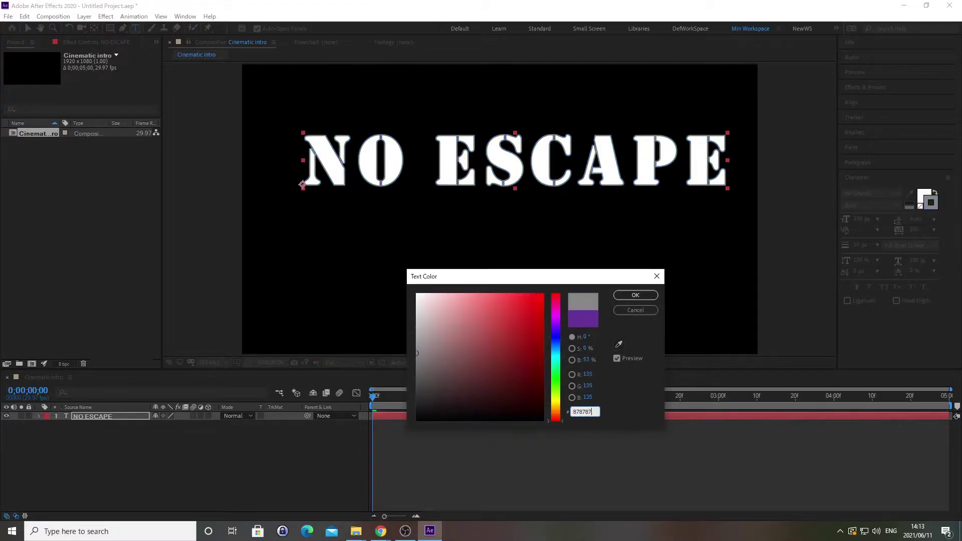
{"action": "left_click", "coordinate": [638, 296]}
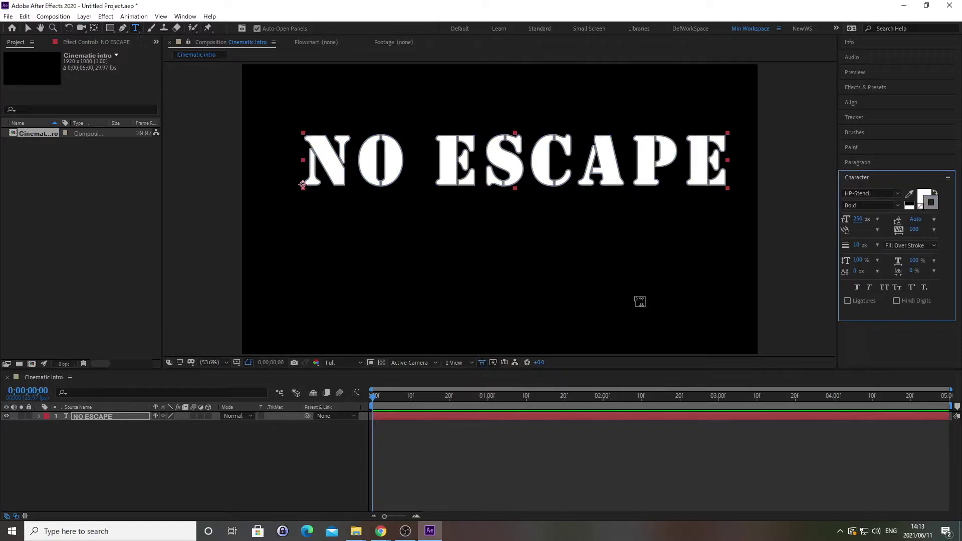
{"action": "left_click", "coordinate": [855, 245]}
{"action": "type", "text": "5"}
{"action": "key", "text": "Return"}
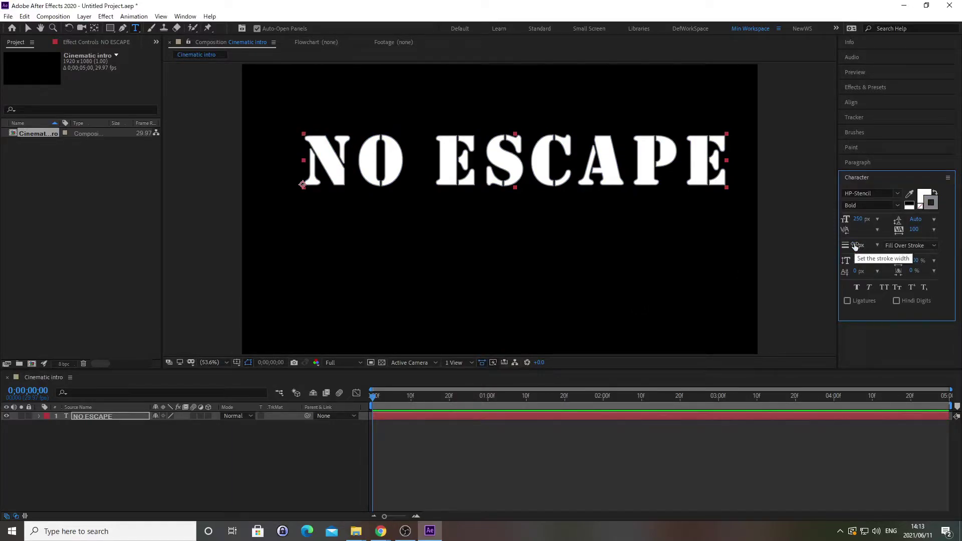
Step: Set the NO ESCAPE text's tracking to 100 and collapse the character settings
{"action": "left_click", "coordinate": [913, 230]}
{"action": "type", "text": "100"}
{"action": "key", "text": "Return"}
{"action": "left_click", "coordinate": [858, 177]}
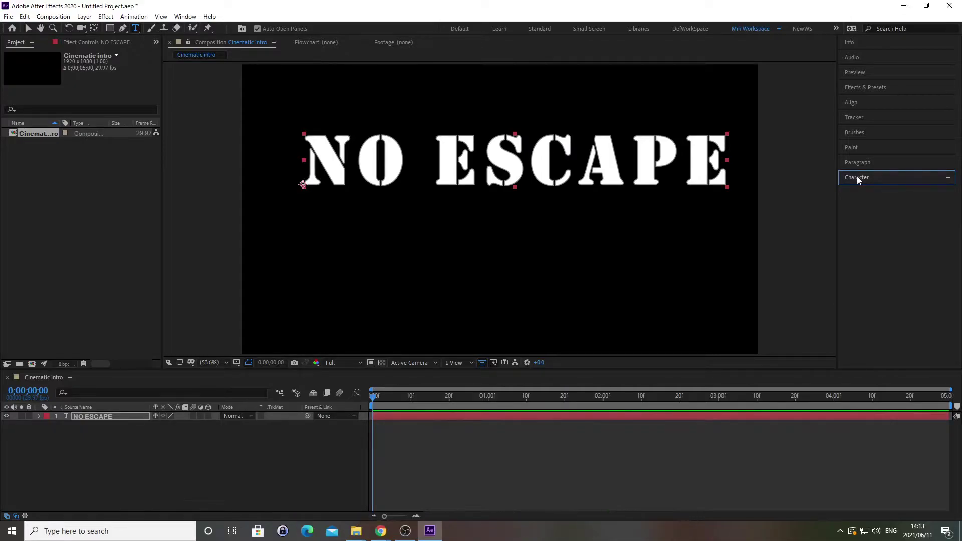
Step: Center the anchor point within the NO ESCAPE text layer and center the layer in the composition
{"action": "key", "text": "v"}
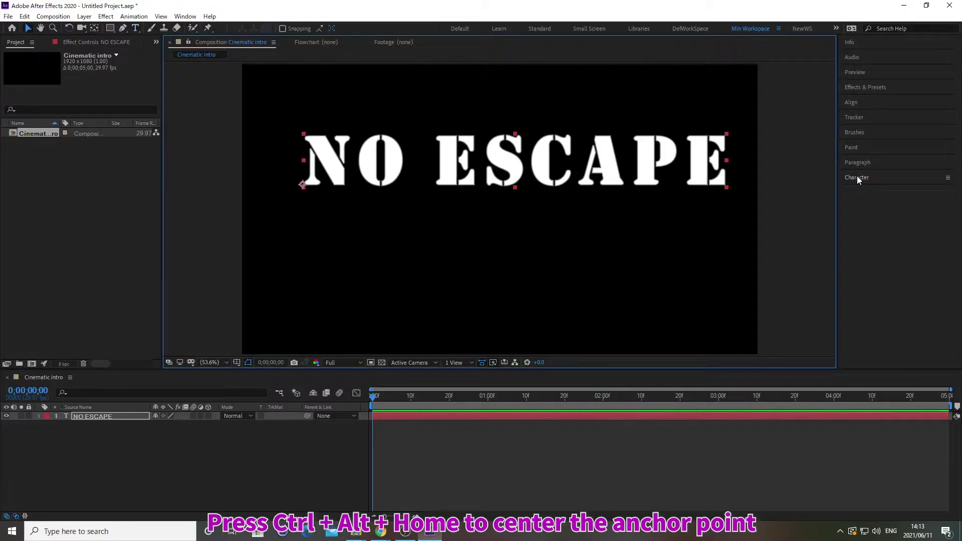
{"action": "key", "text": "ctrl+alt+Home"}
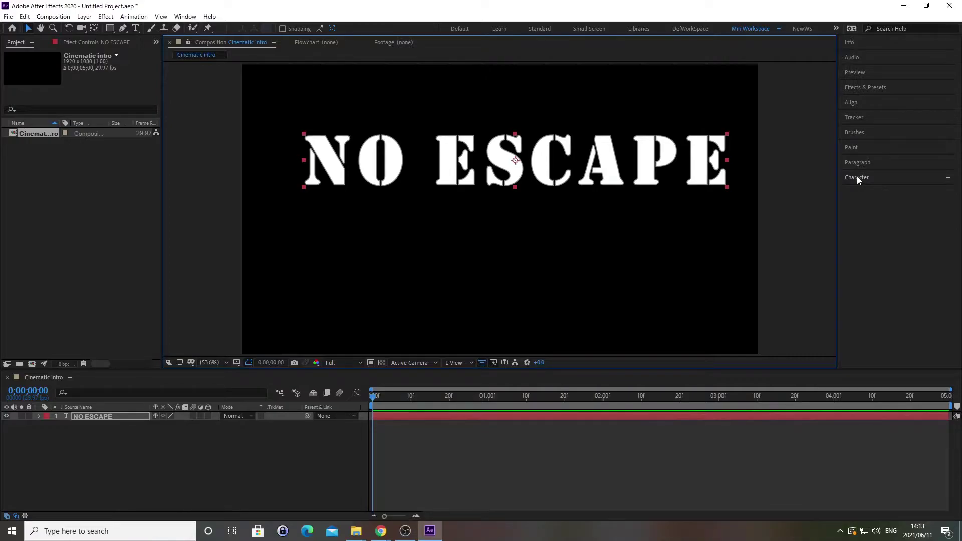
{"action": "key", "text": "ctrl+Home"}
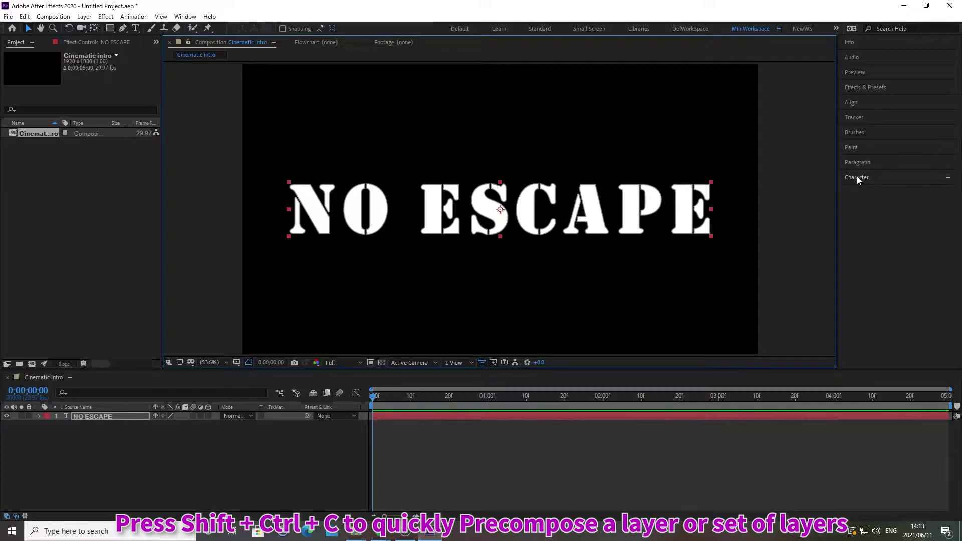
Step: Pre-compose the text layer as "NO ESCAPE COMP 1", moving all attributes into the new composition
{"action": "key", "text": "ctrl+shift+c"}
{"action": "type", "text": "NO"}
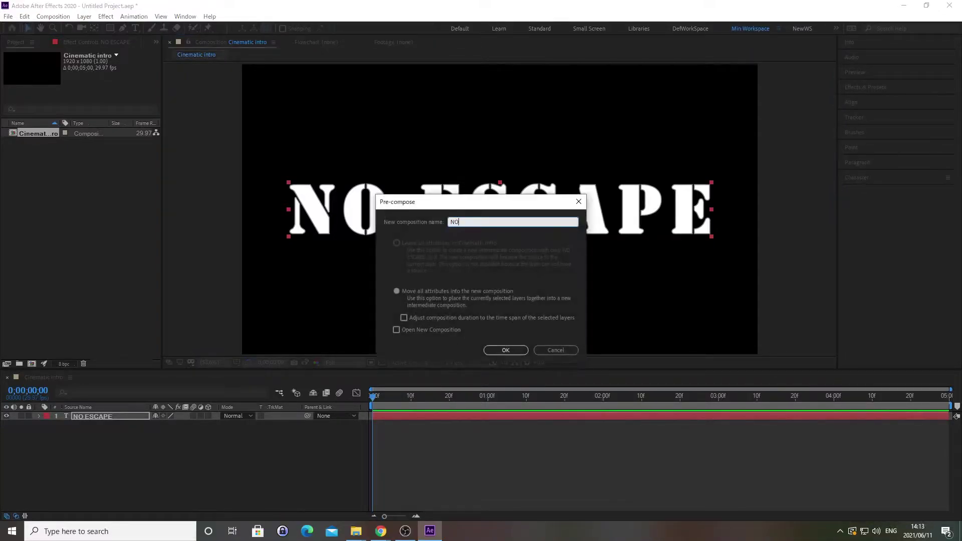
{"action": "type", "text": " ESCAPE COMP 1"}
{"action": "left_click", "coordinate": [397, 291]}
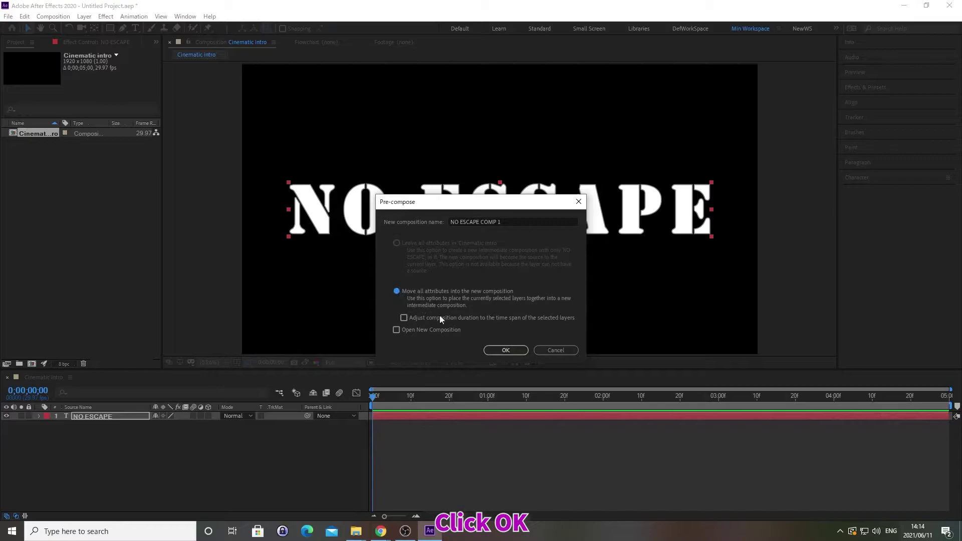
{"action": "left_click", "coordinate": [506, 350]}
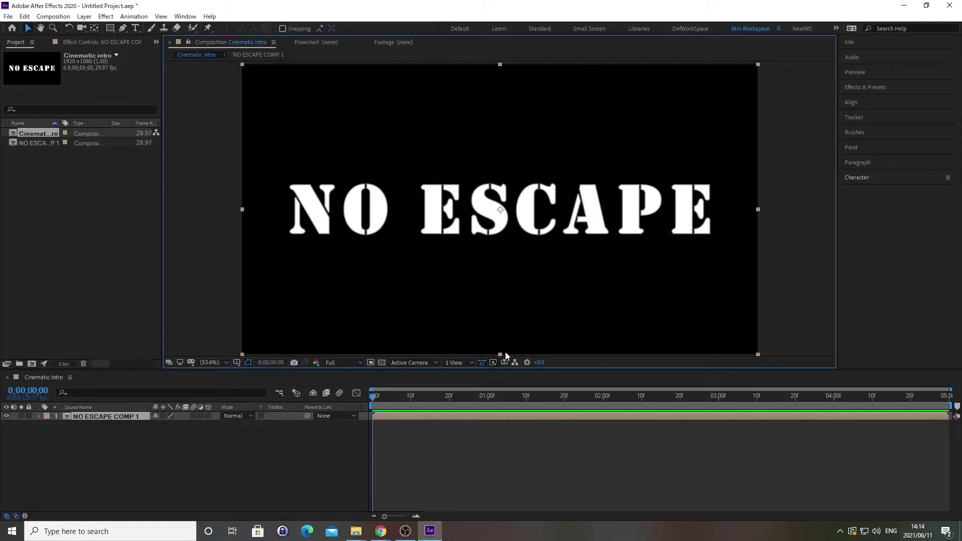
Step: Import BG_image1.png from the 02_work folder and place it beneath the NO ESCAPE COMP 1 layer in the timeline
{"action": "key", "text": "ctrl+i"}
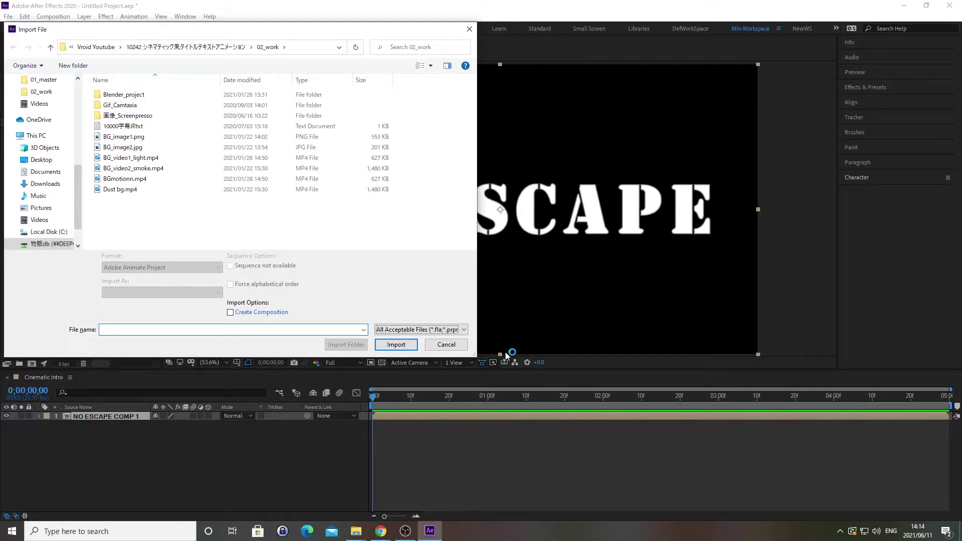
{"action": "key", "text": "alt+d"}
{"action": "key", "text": "ctrl+v"}
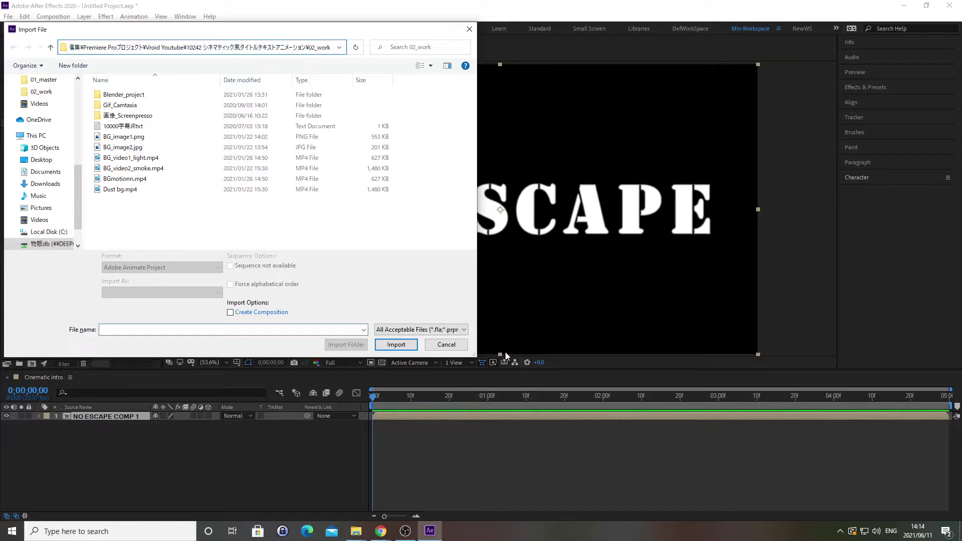
{"action": "key", "text": "Return"}
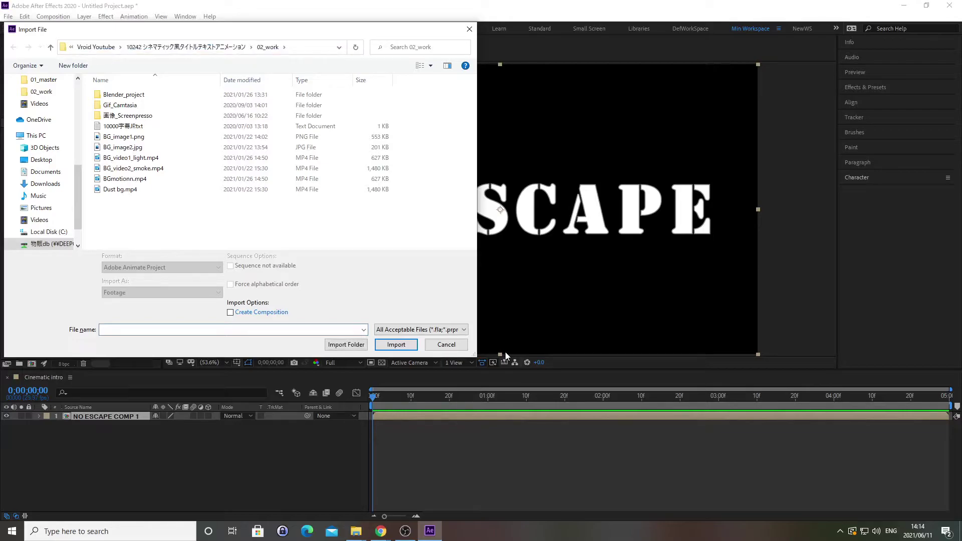
{"action": "left_click", "coordinate": [124, 138]}
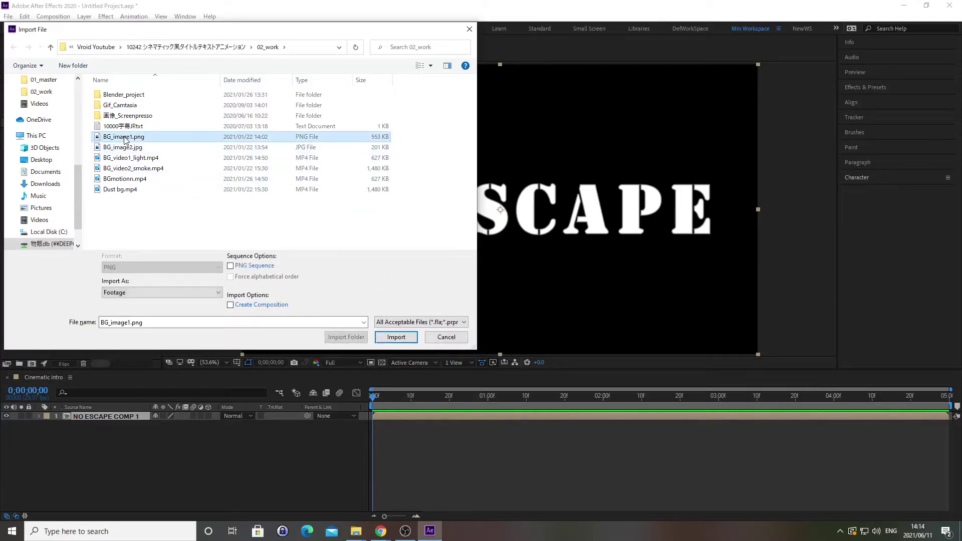
{"action": "double_click", "coordinate": [124, 138]}
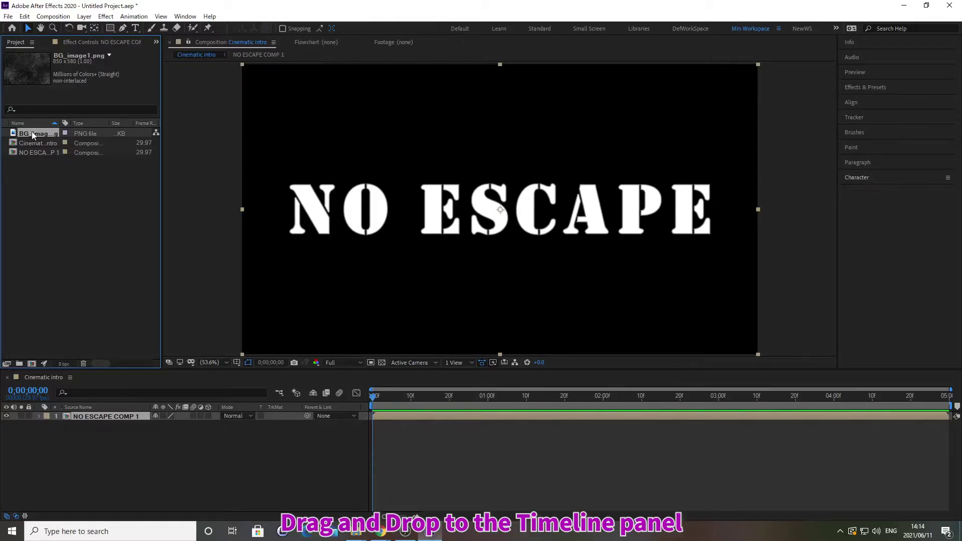
{"action": "left_click_drag", "start_coordinate": [31, 131], "coordinate": [133, 502]}
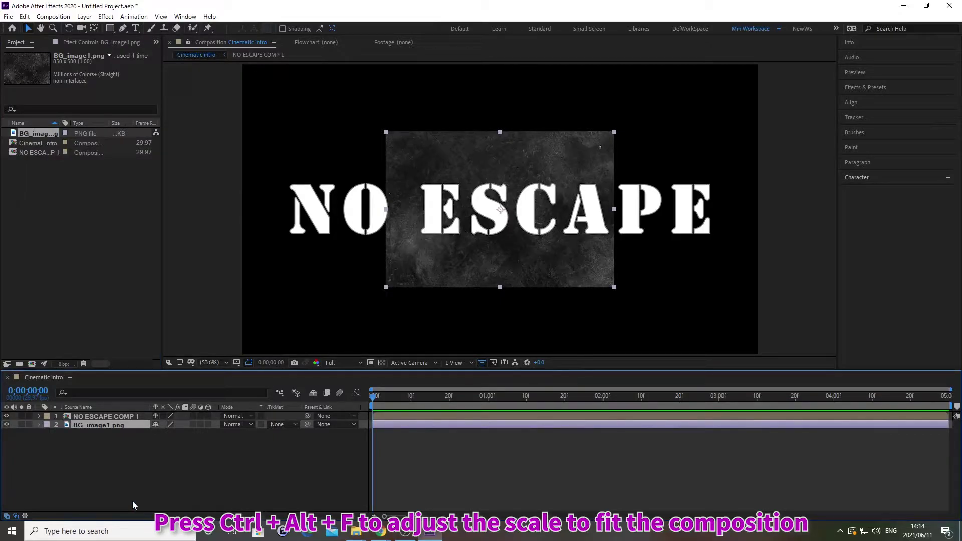
Step: Scale BG_image1.png to fit the composition and set its track matte to Alpha Matte "NO ESCAPE COMP 1"
{"action": "key", "text": "ctrl+alt+f"}
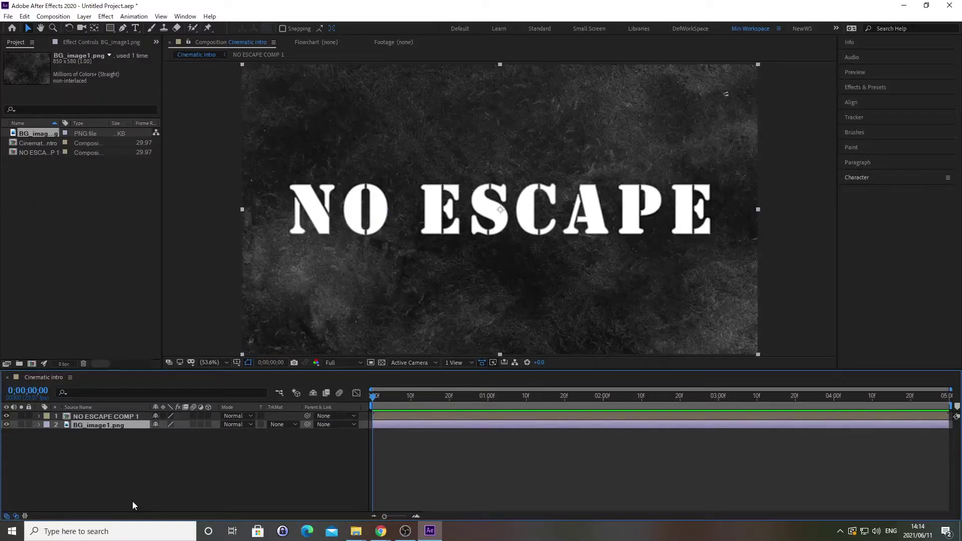
{"action": "left_click", "coordinate": [276, 424]}
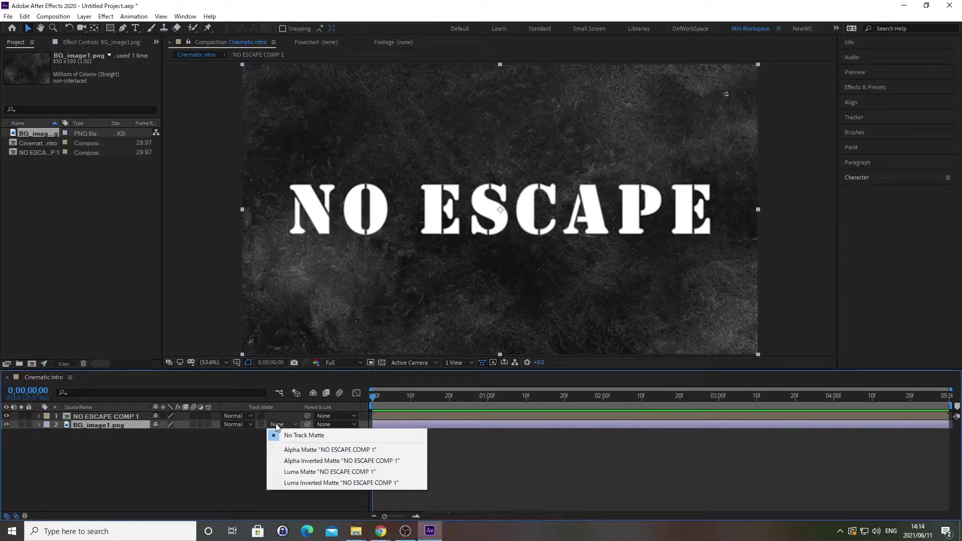
{"action": "left_click", "coordinate": [300, 450]}
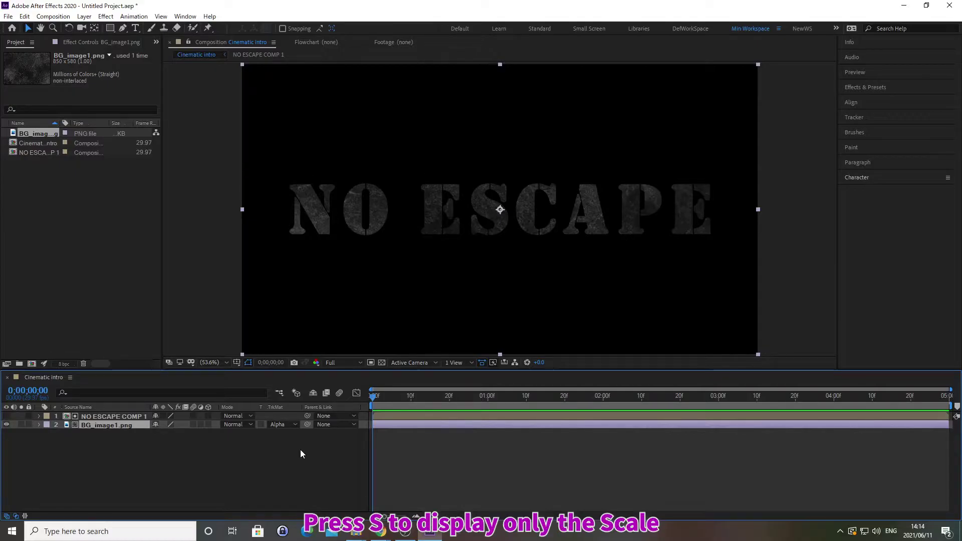
Step: Set the Scale of the BG_image1.png layer to 200, 100%
{"action": "key", "text": "s"}
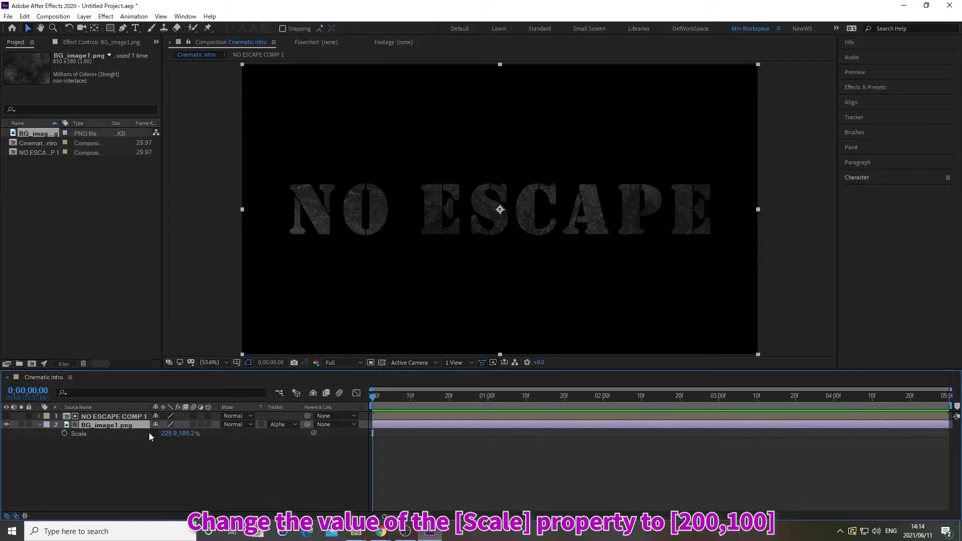
{"action": "right_click", "coordinate": [79, 434]}
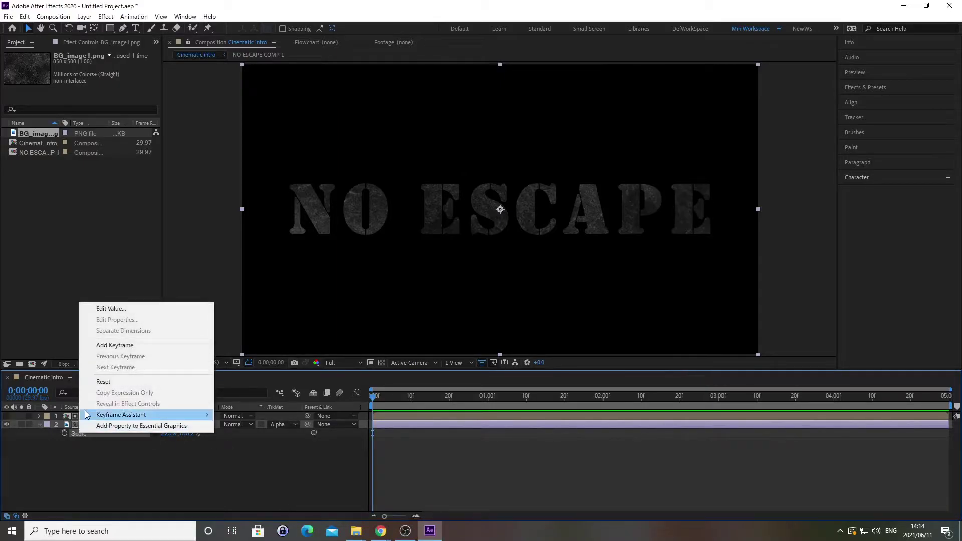
{"action": "left_click", "coordinate": [111, 308]}
{"action": "type", "text": "200"}
{"action": "key", "text": "Tab"}
{"action": "type", "text": "100"}
{"action": "key", "text": "Return"}
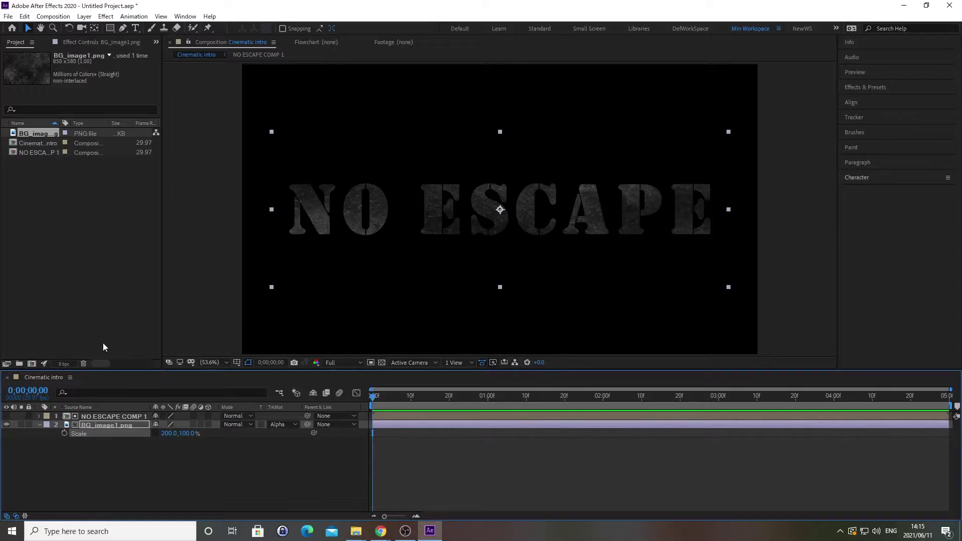
Step: Pre-compose the NO ESCAPE COMP 1 and BG_image1.png layers together as "Main", moving all attributes into the new composition
{"action": "left_click", "coordinate": [86, 418], "text": "shift"}
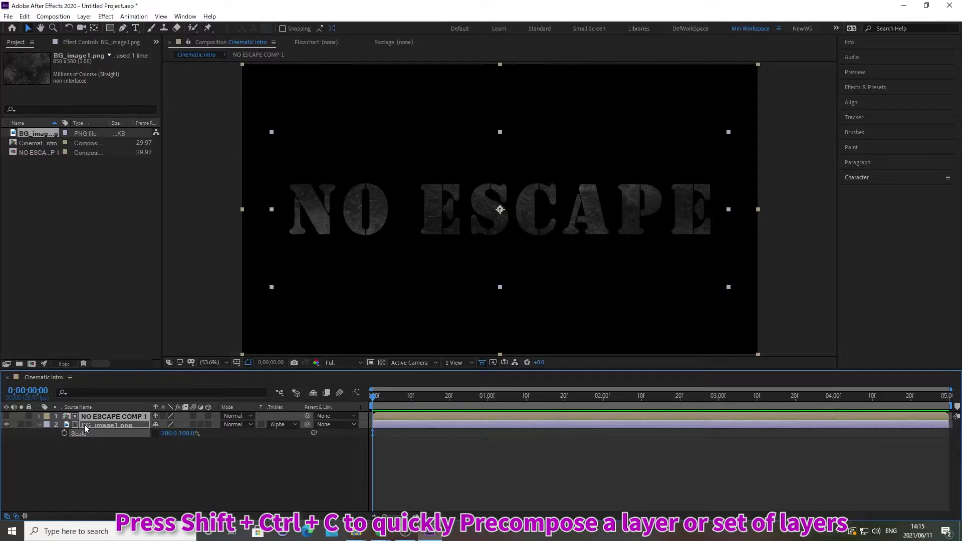
{"action": "key", "text": "ctrl+shift+c"}
{"action": "type", "text": "Mai"}
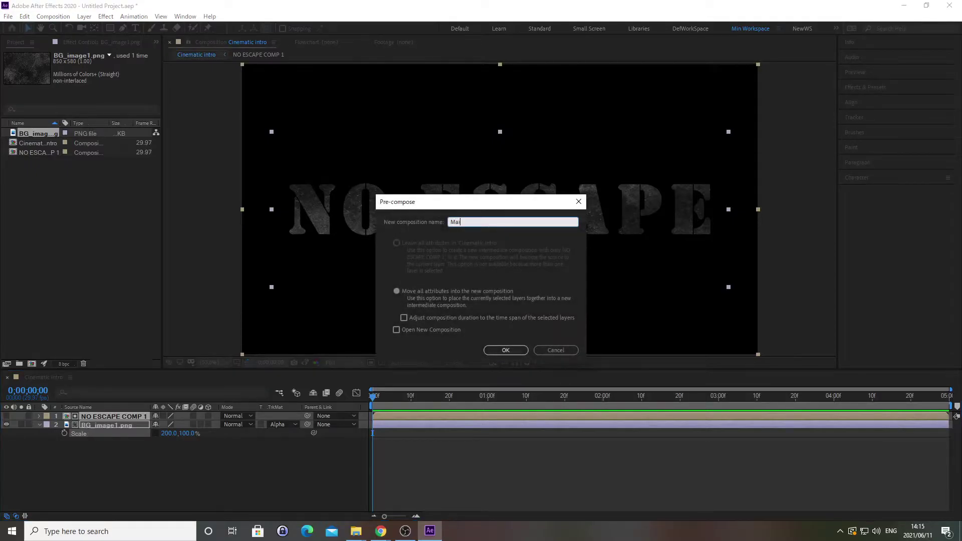
{"action": "type", "text": "n"}
{"action": "left_click", "coordinate": [396, 292]}
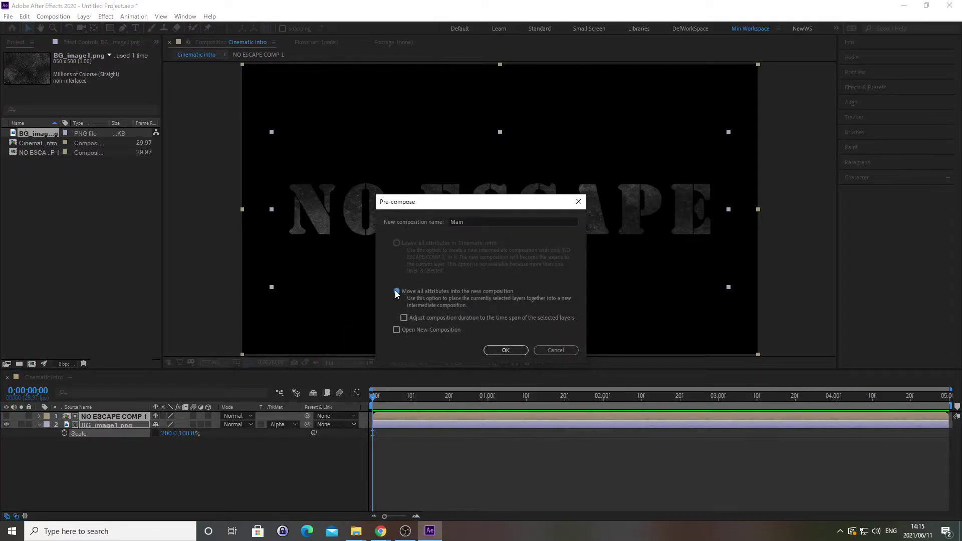
{"action": "left_click", "coordinate": [505, 351]}
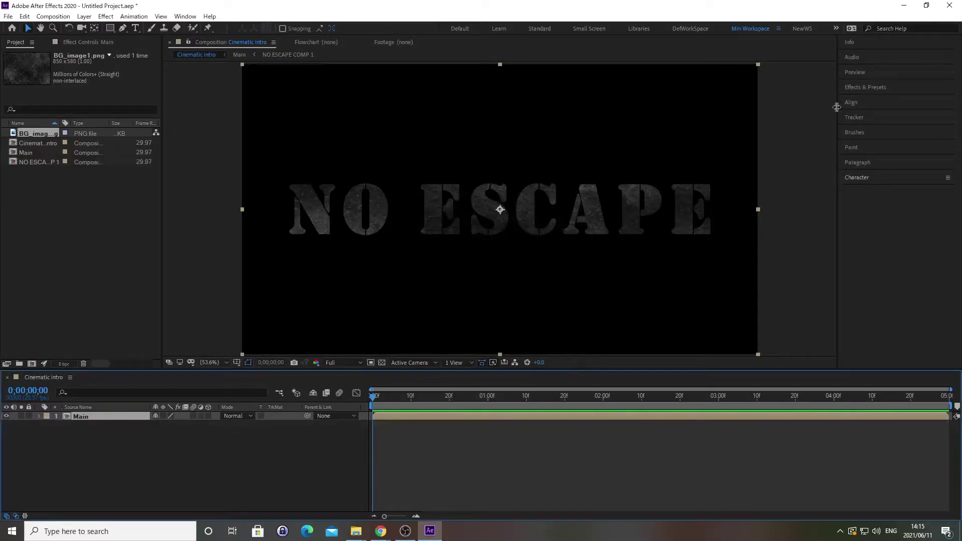
Step: Find the CC Light Sweep effect and apply it to the Main layer
{"action": "left_click", "coordinate": [866, 88]}
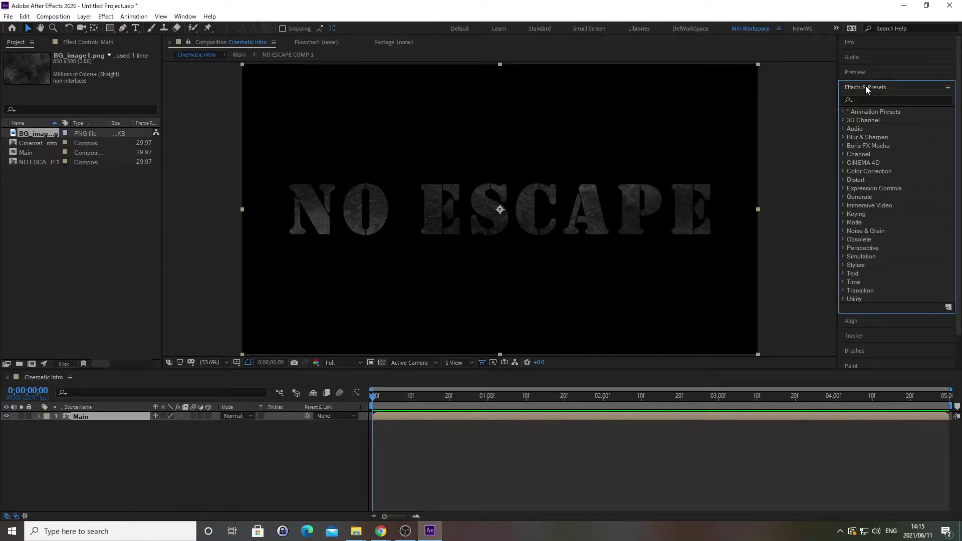
{"action": "left_click", "coordinate": [865, 100]}
{"action": "type", "text": "cC Light Sweep"}
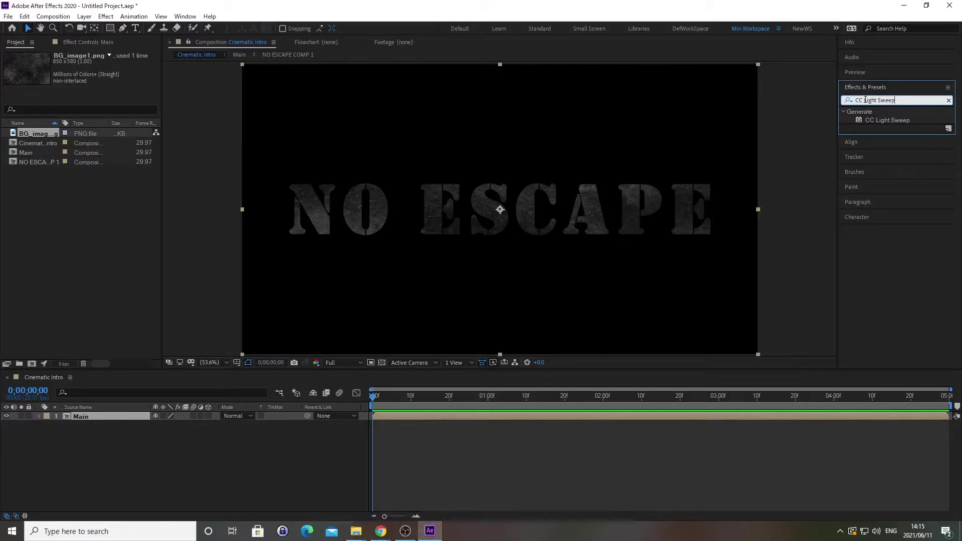
{"action": "key", "text": "Return"}
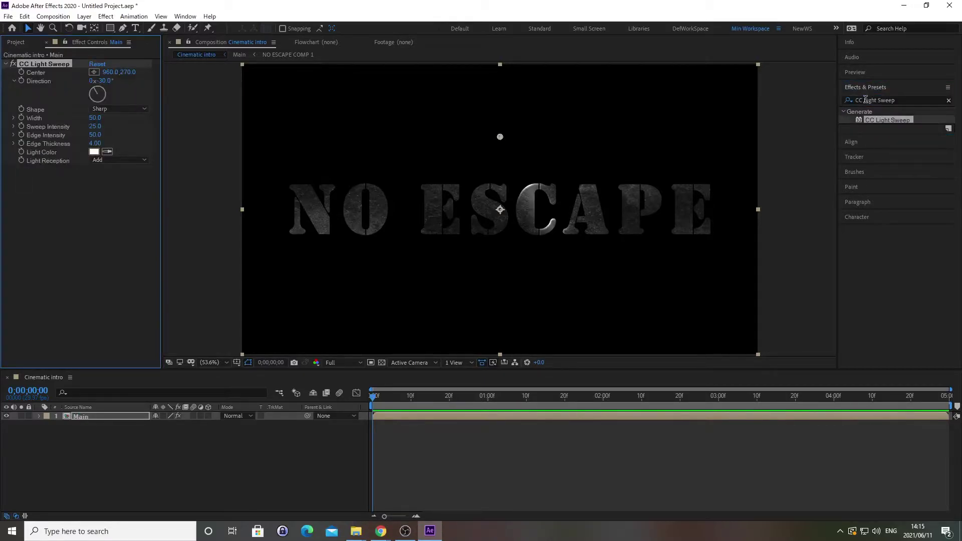
{"action": "left_click", "coordinate": [866, 87]}
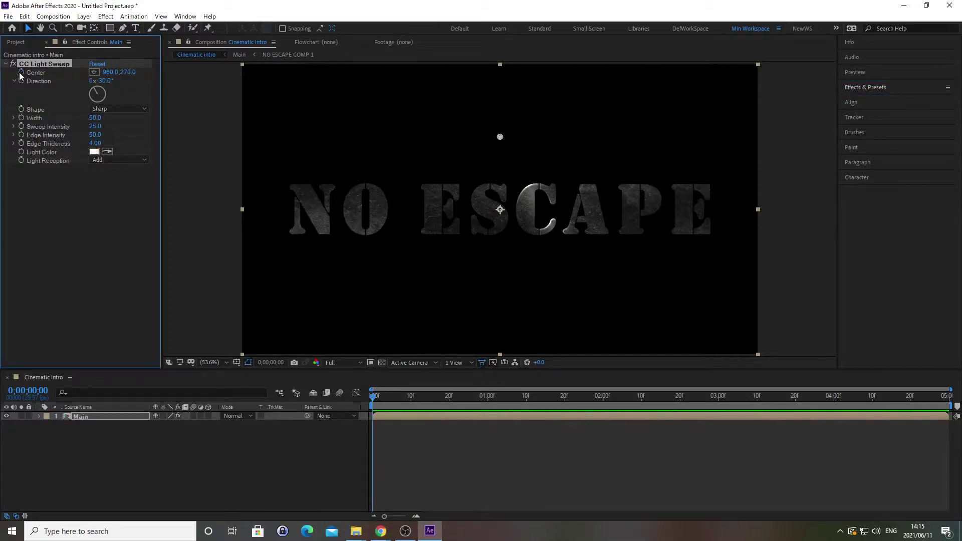
Step: Keyframe the CC Light Sweep Center at 161, 352 at the start of the timeline
{"action": "right_click", "coordinate": [35, 75]}
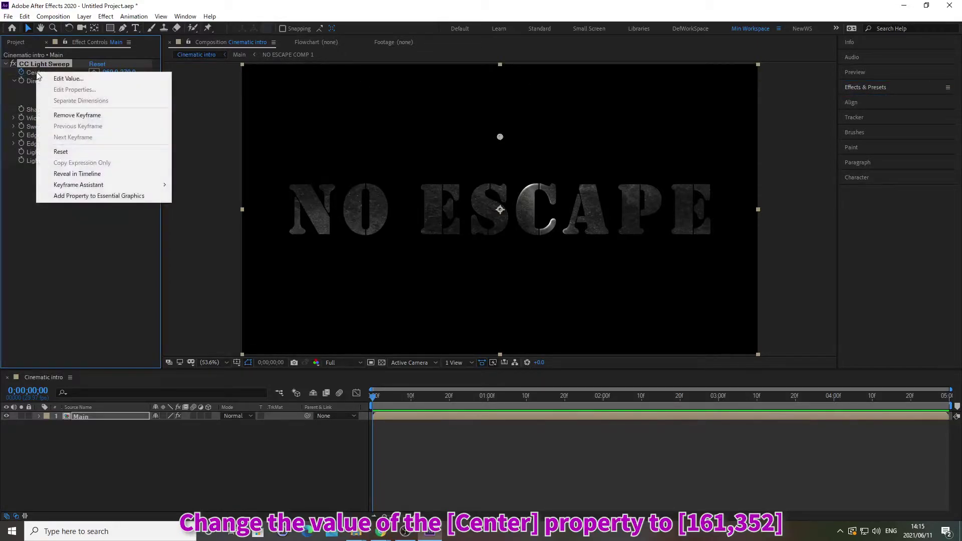
{"action": "left_click", "coordinate": [66, 79]}
{"action": "type", "text": "161"}
{"action": "key", "text": "Tab"}
{"action": "type", "text": "352"}
{"action": "key", "text": "Return"}
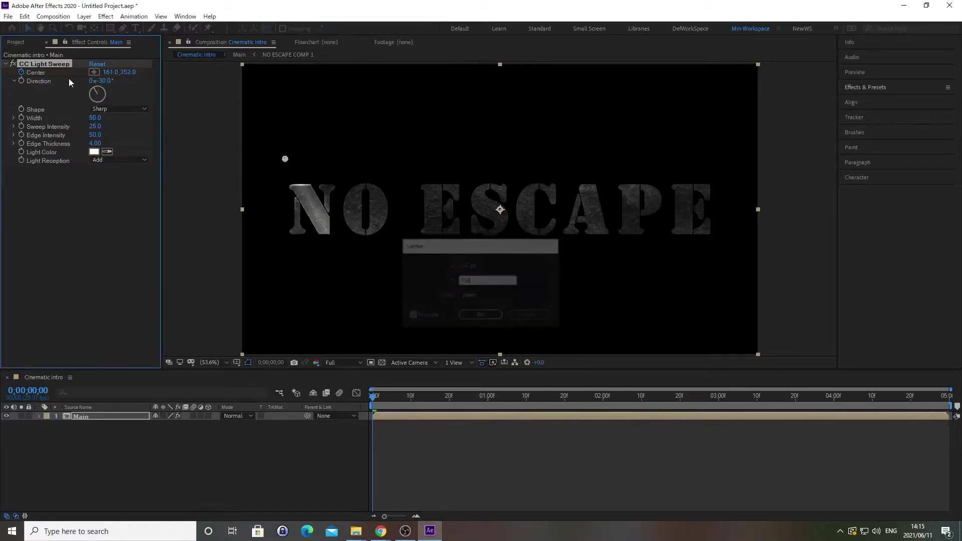
Step: Add a second CC Light Sweep Center keyframe of 1604, 352 at 0;00;03;00
{"action": "key", "text": "alt+shift+j"}
{"action": "type", "text": "0;00;03;00"}
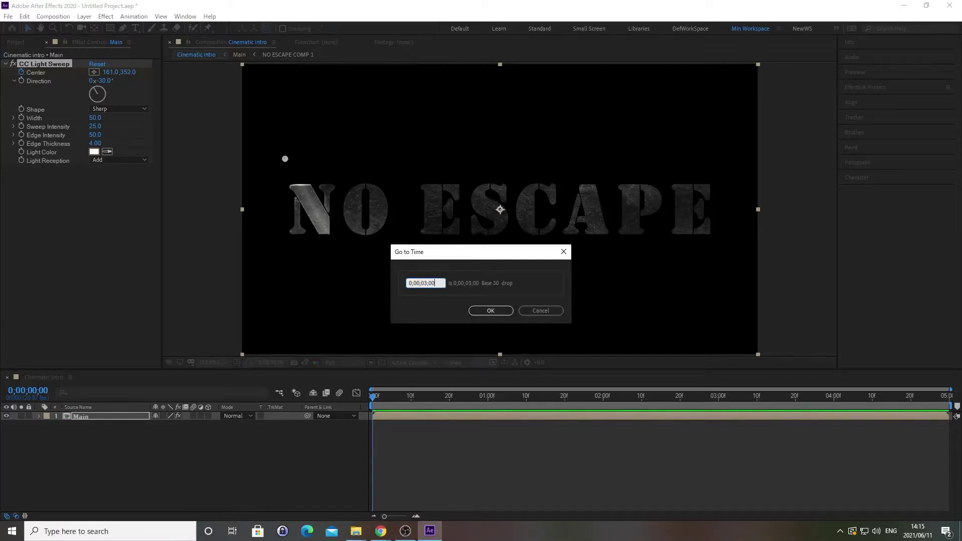
{"action": "key", "text": "Return"}
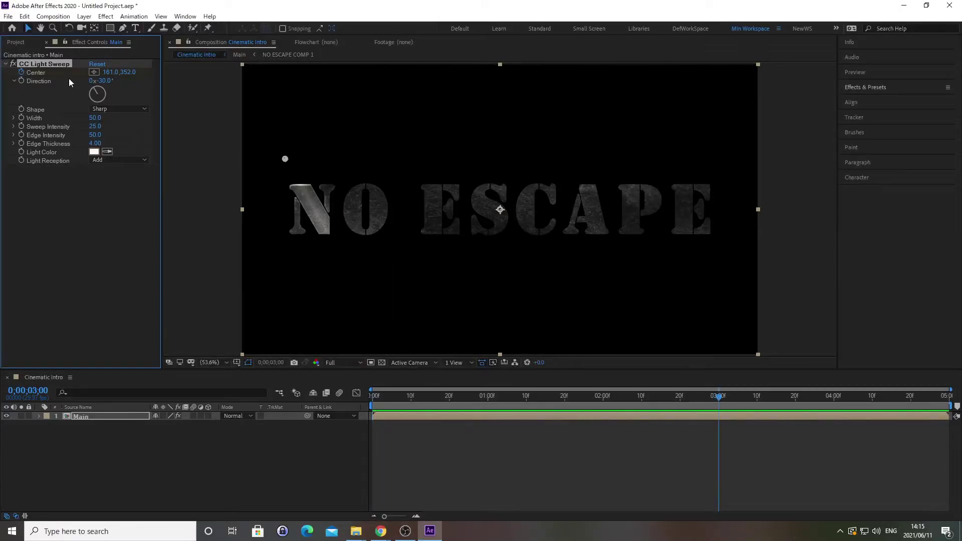
{"action": "right_click", "coordinate": [36, 72]}
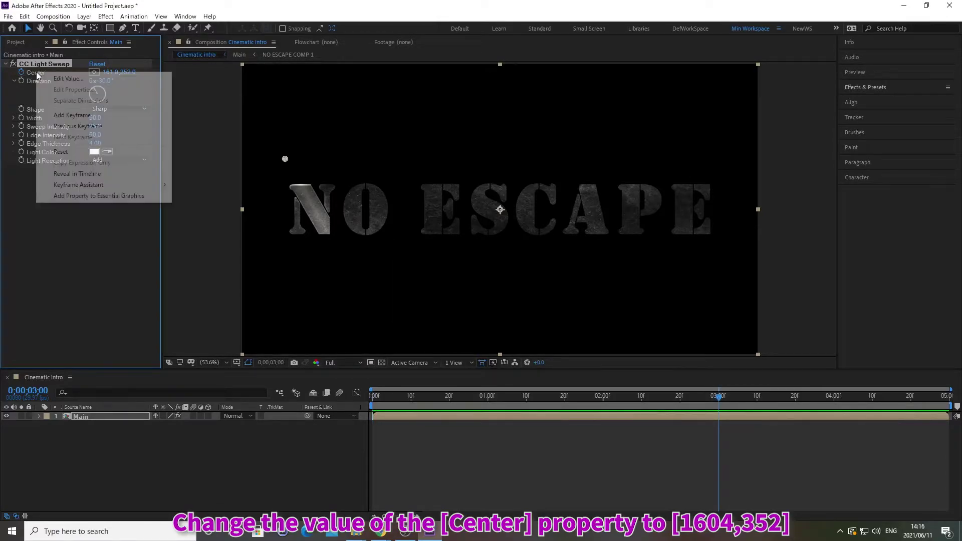
{"action": "left_click", "coordinate": [61, 79]}
{"action": "type", "text": "1604"}
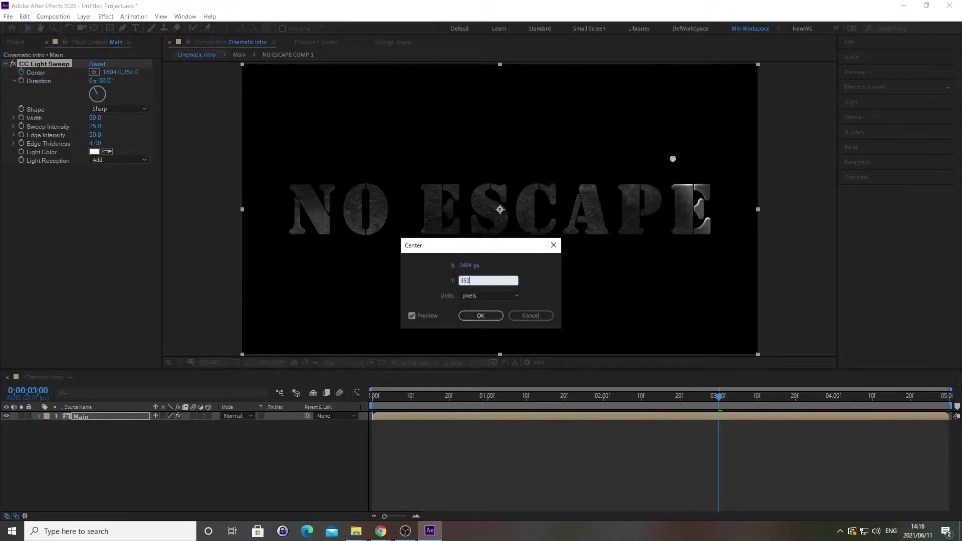
{"action": "key", "text": "Return"}
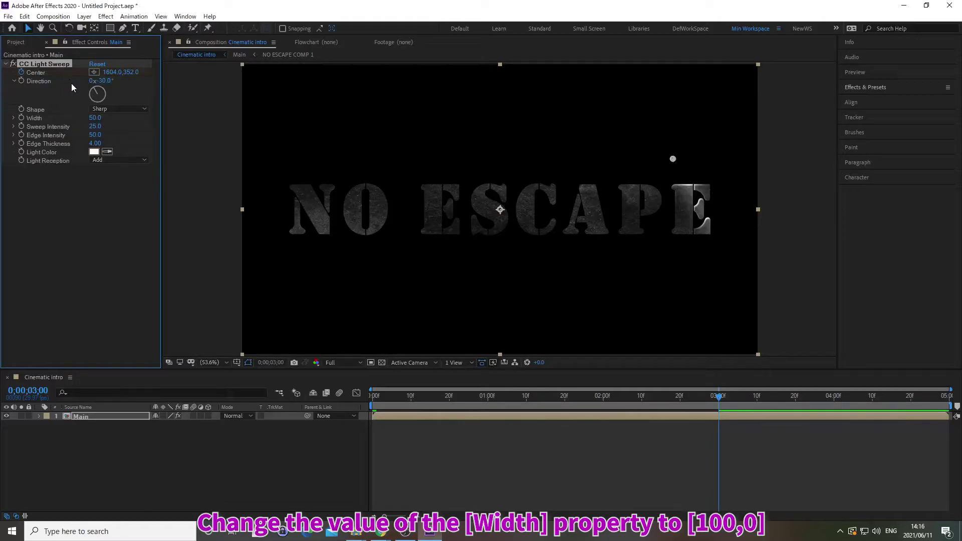
Step: Set the CC Light Sweep Width to 100 and its Sweep Intensity to 145
{"action": "left_click", "coordinate": [91, 119]}
{"action": "type", "text": "100"}
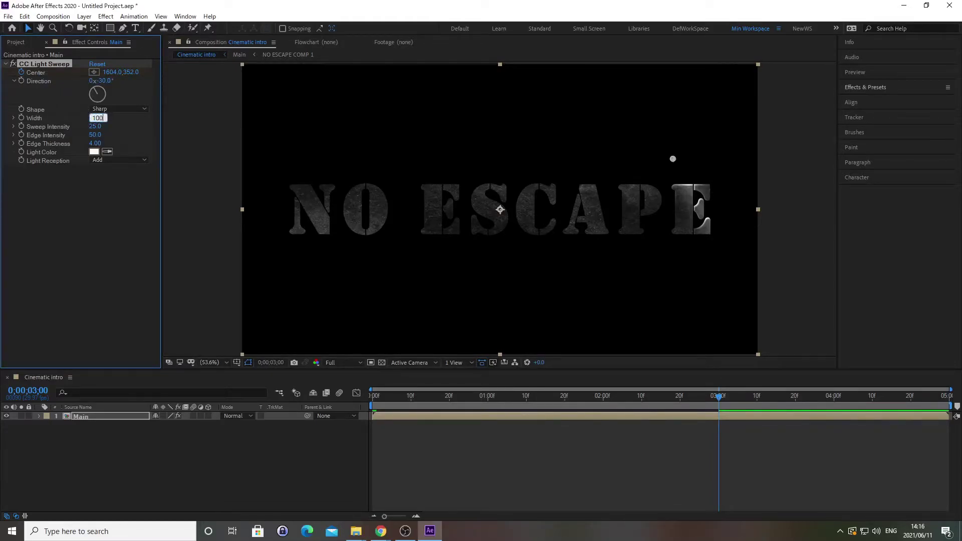
{"action": "key", "text": "Return"}
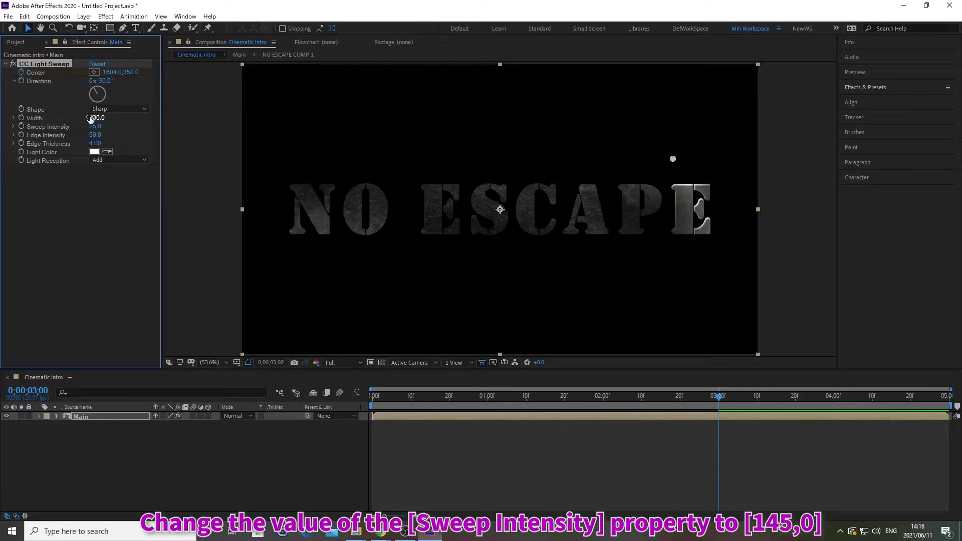
{"action": "left_click", "coordinate": [93, 126]}
{"action": "type", "text": "145"}
{"action": "key", "text": "Return"}
Step: Duplicate the CC Light Sweep effect on the Main layer and time-reverse the copy's Center keyframes
{"action": "key", "text": "ctrl+d"}
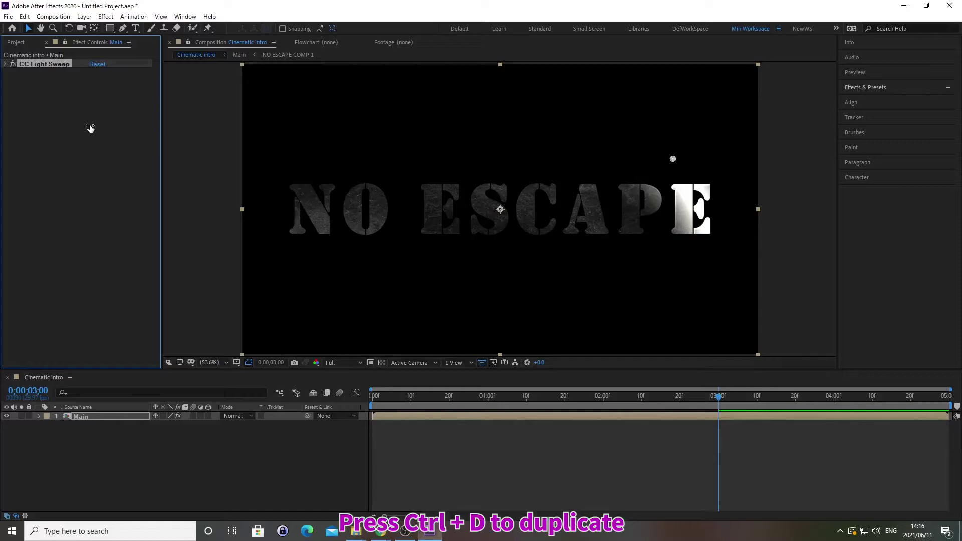
{"action": "key", "text": "ctrl+d"}
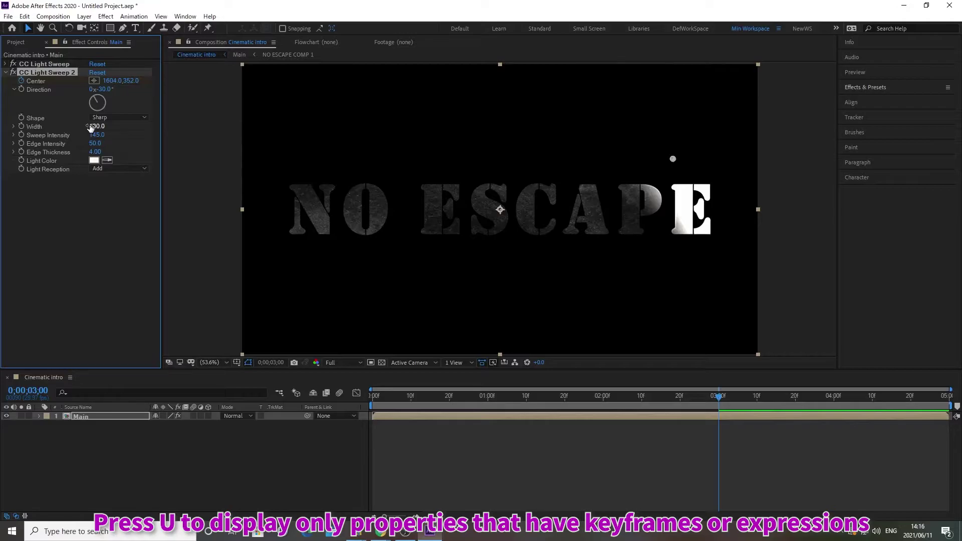
{"action": "key", "text": "u"}
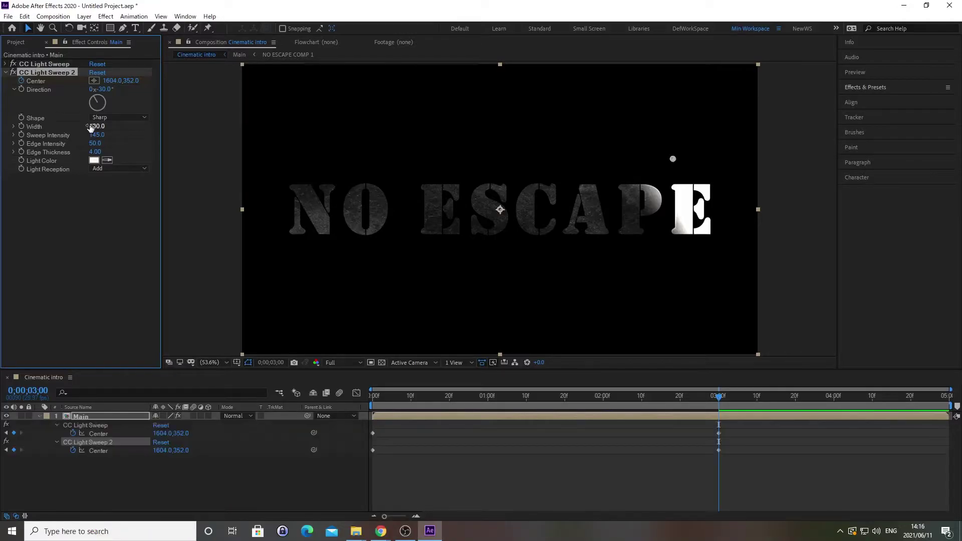
{"action": "left_click", "coordinate": [125, 454]}
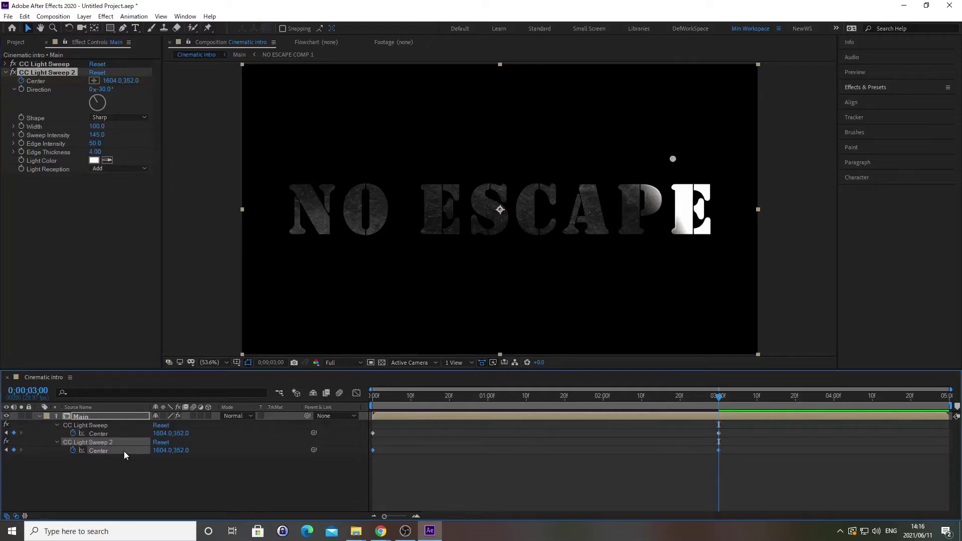
{"action": "left_click", "coordinate": [134, 17]}
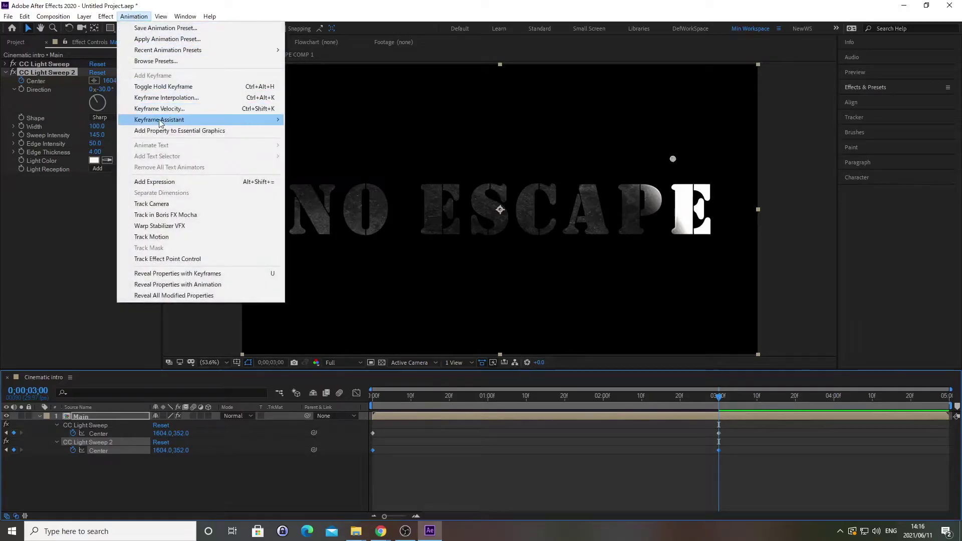
{"action": "mouse_move", "coordinate": [160, 122]}
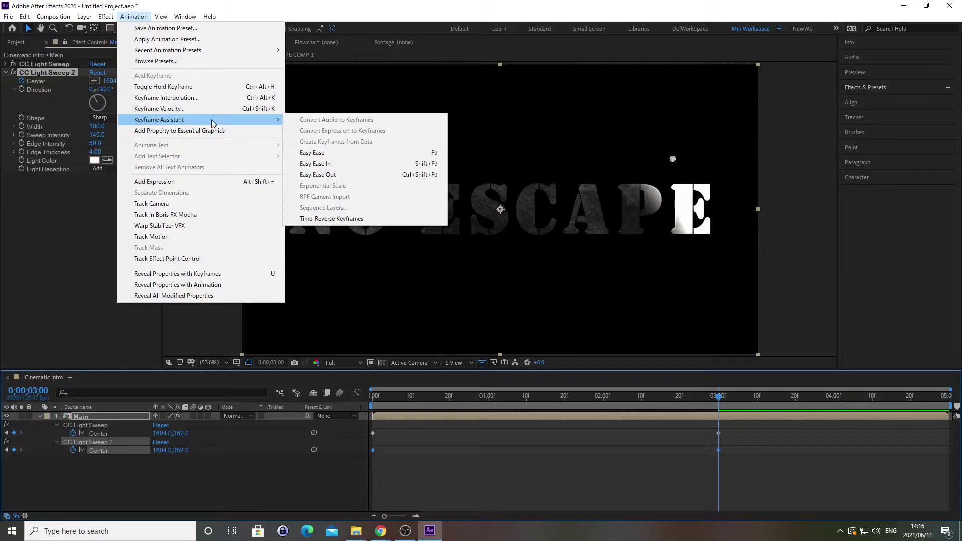
{"action": "left_click", "coordinate": [332, 219]}
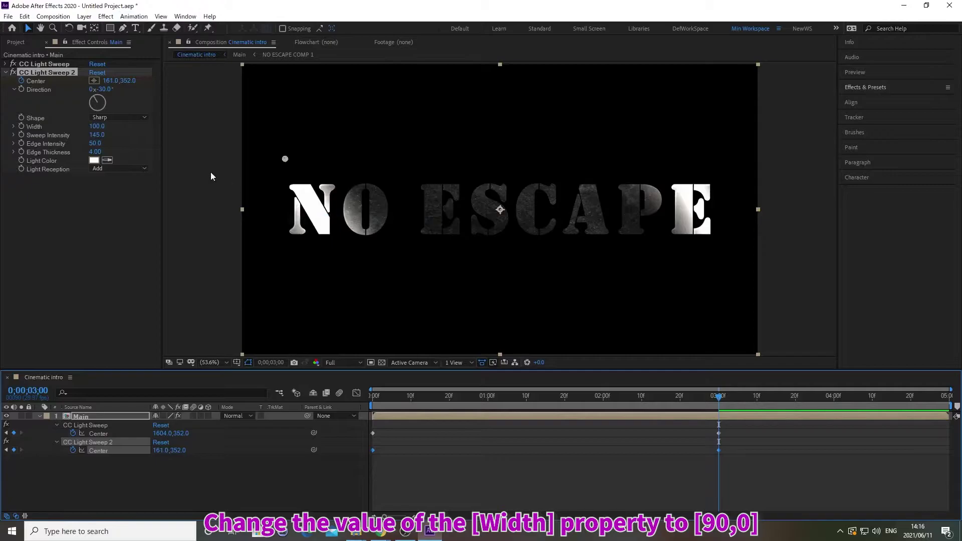
Step: Set the duplicated light sweep's Width to 90 and its Sweep Intensity to 65
{"action": "left_click", "coordinate": [93, 126]}
{"action": "type", "text": "90"}
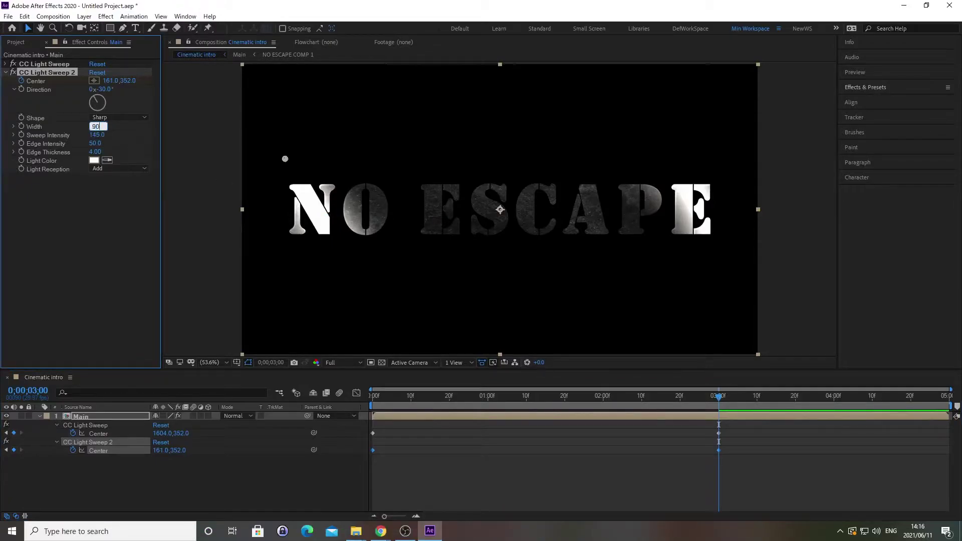
{"action": "key", "text": "Return"}
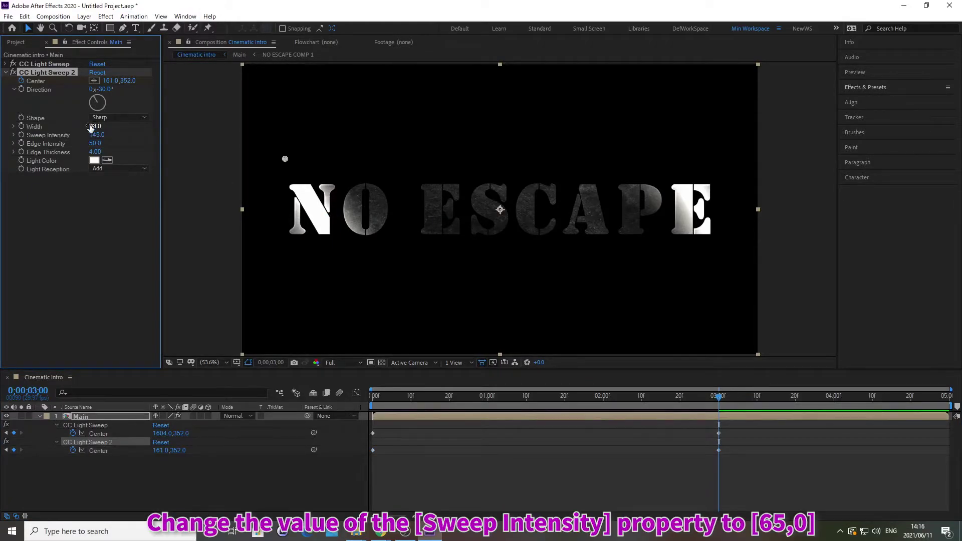
{"action": "left_click", "coordinate": [91, 135]}
{"action": "type", "text": "65"}
{"action": "key", "text": "Return"}
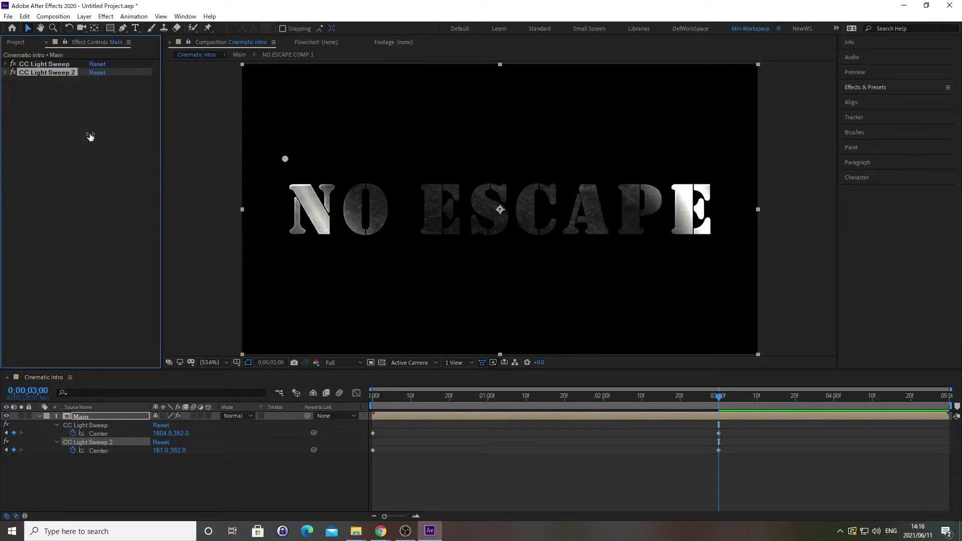
Step: Find the Bevel Alpha effect and apply it to the Main layer
{"action": "left_click", "coordinate": [867, 89]}
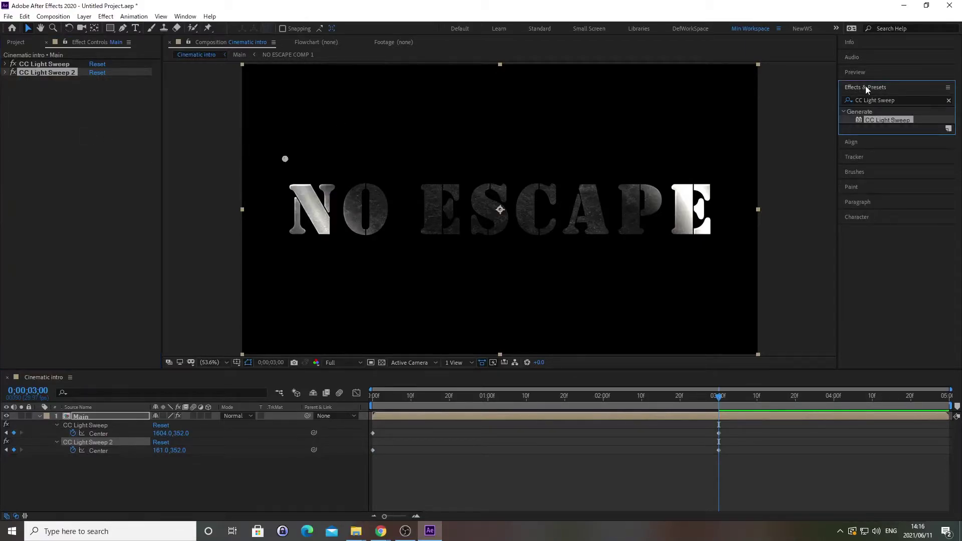
{"action": "left_click", "coordinate": [949, 100]}
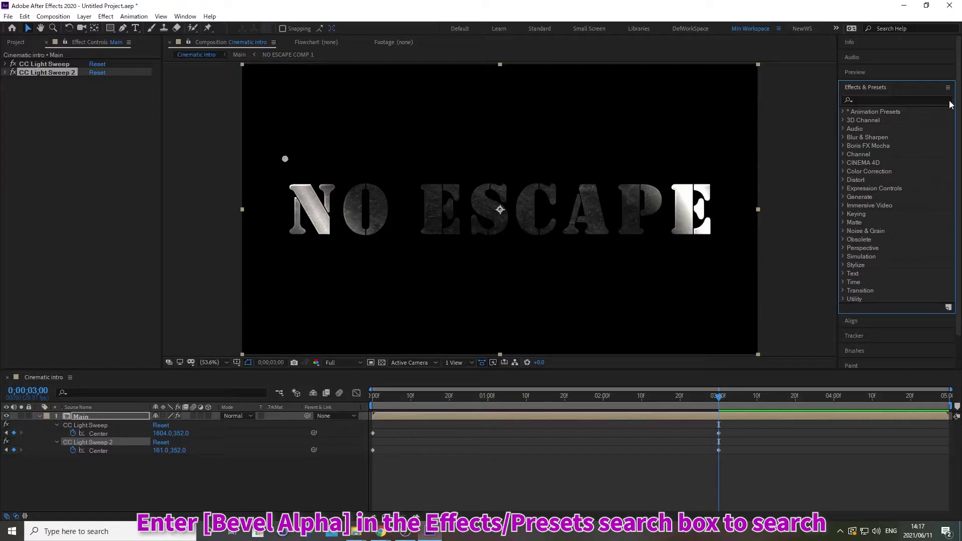
{"action": "left_click", "coordinate": [865, 99]}
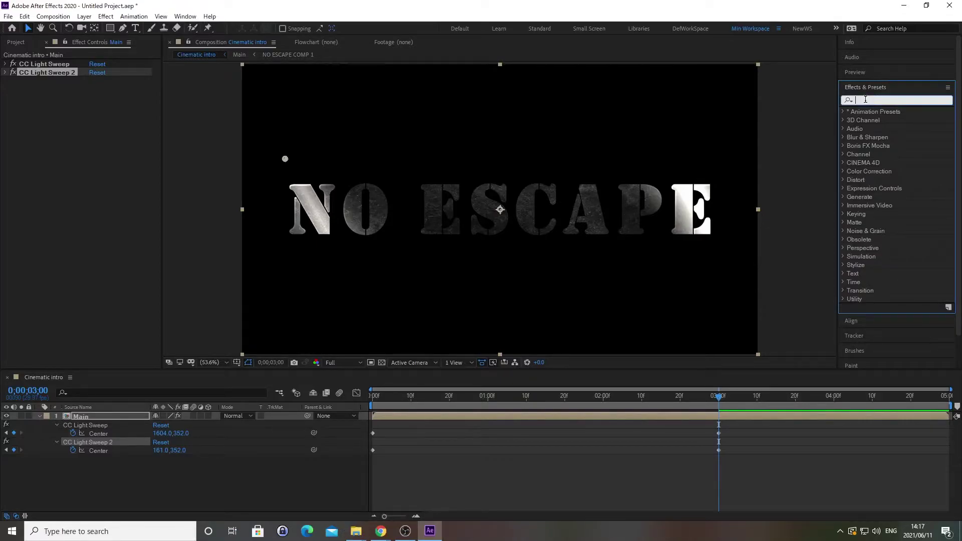
{"action": "type", "text": "Bevel Alpha"}
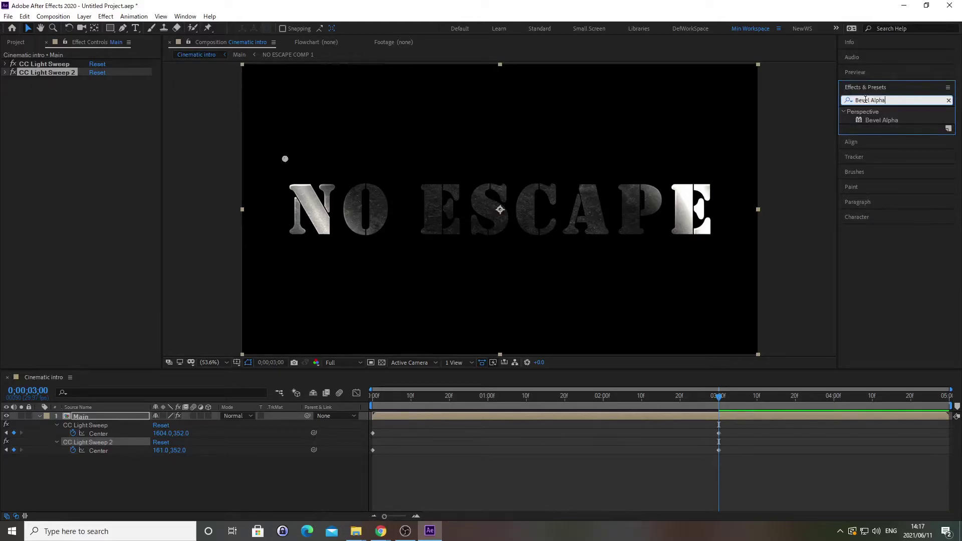
{"action": "key", "text": "Return"}
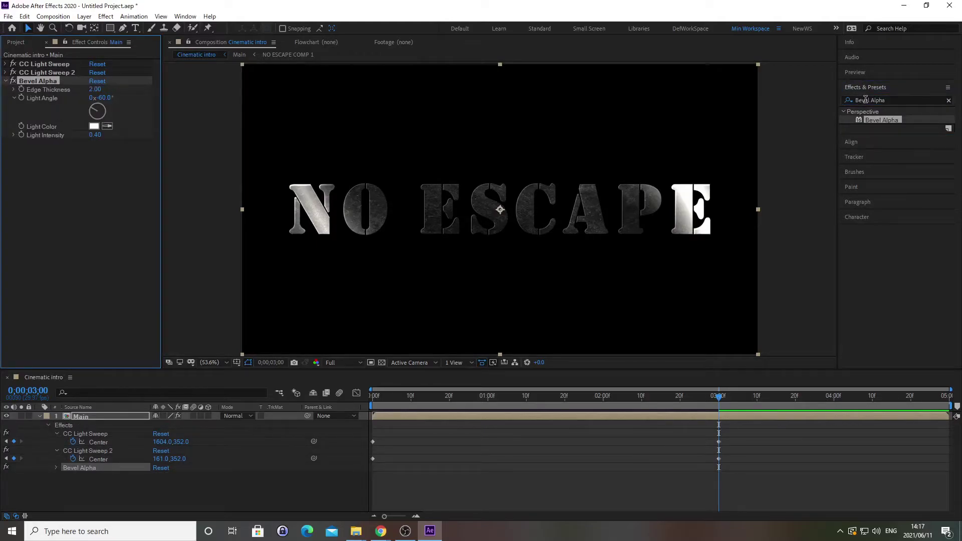
Step: Find the Drop Shadow effect and apply it to the Main layer
{"action": "left_click", "coordinate": [866, 87]}
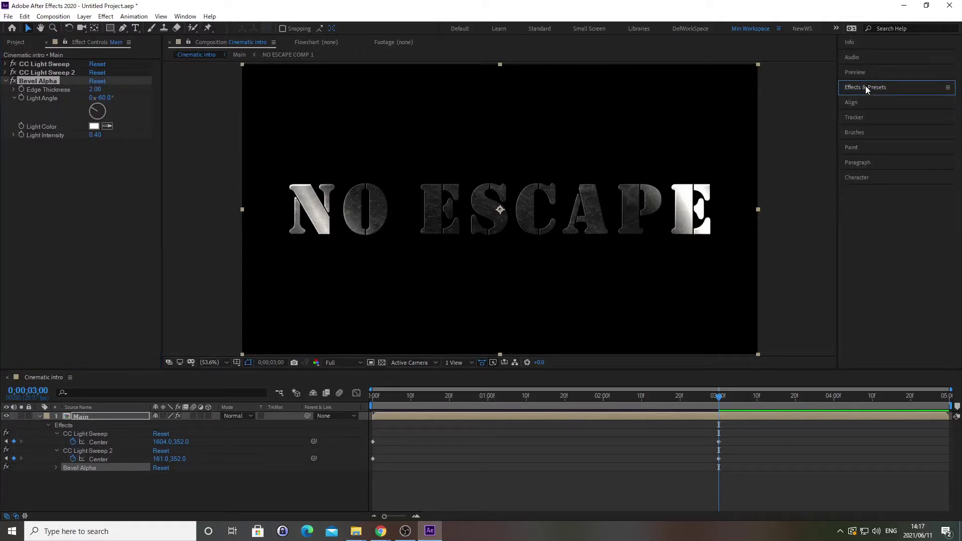
{"action": "left_click", "coordinate": [865, 86]}
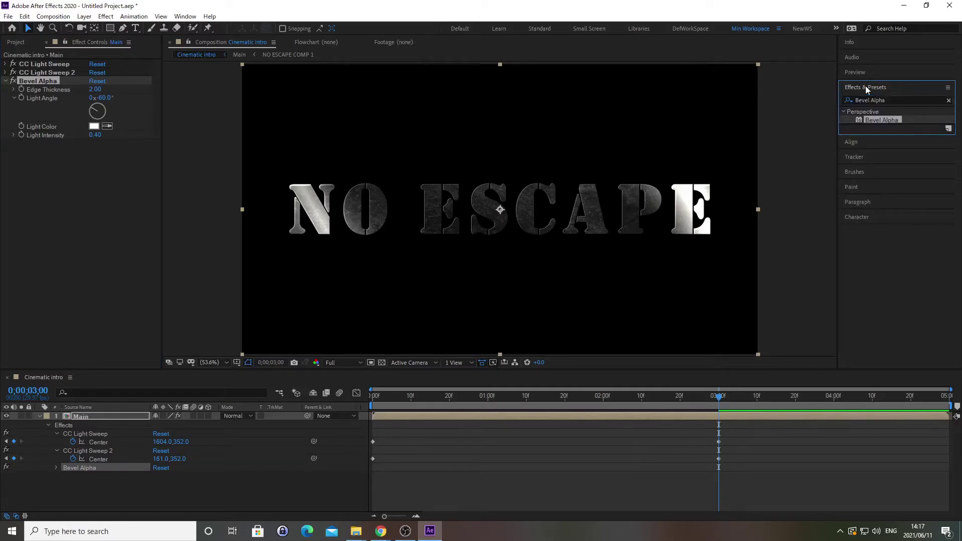
{"action": "left_click", "coordinate": [949, 100]}
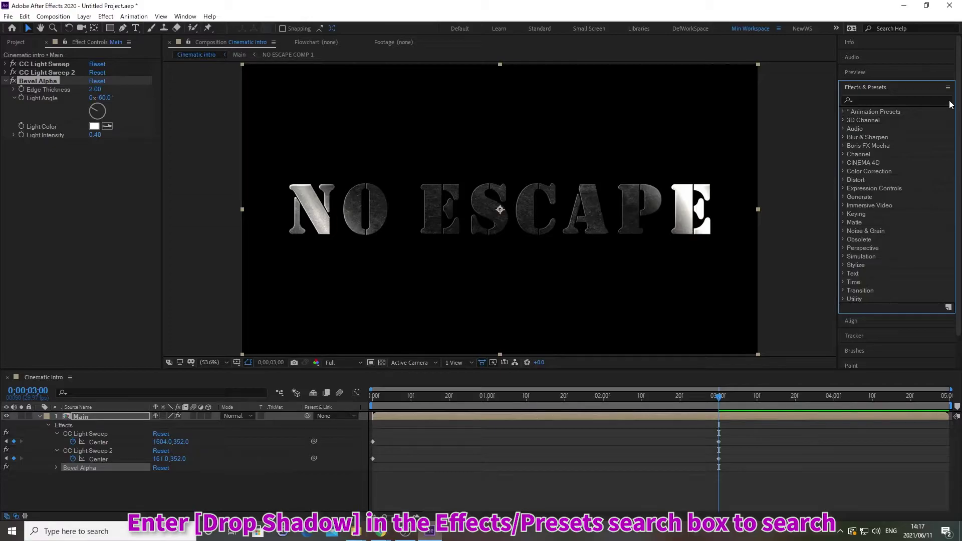
{"action": "left_click", "coordinate": [866, 99]}
{"action": "type", "text": "Drop Shadow"}
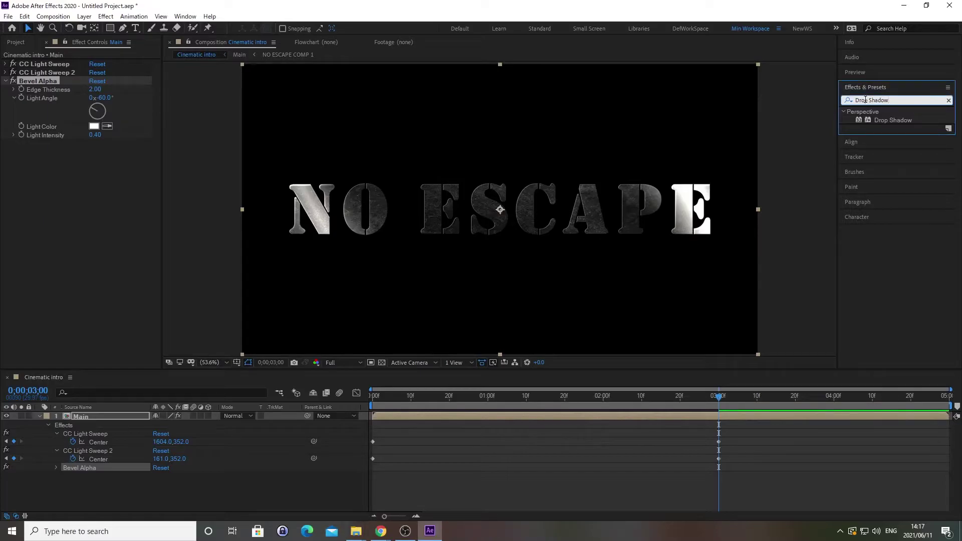
{"action": "key", "text": "Return"}
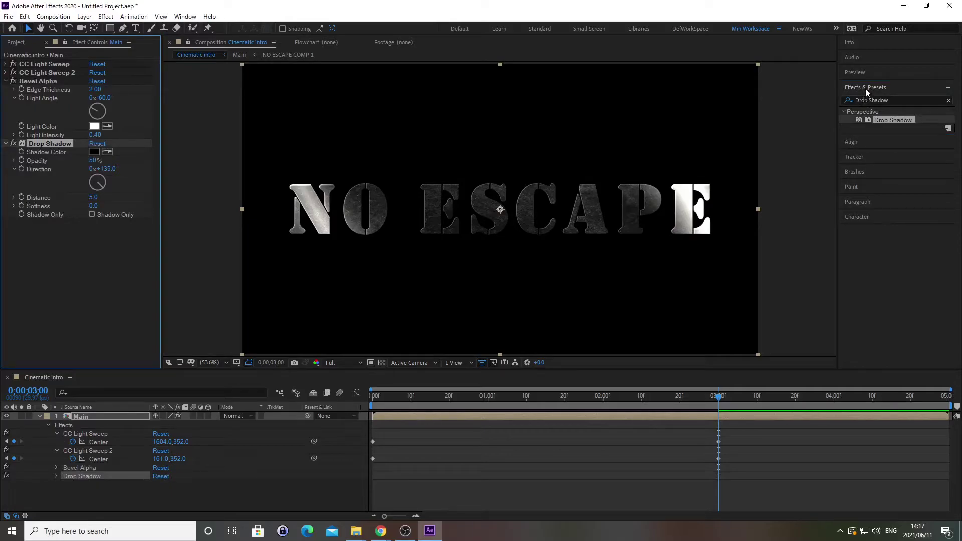
{"action": "left_click", "coordinate": [867, 87]}
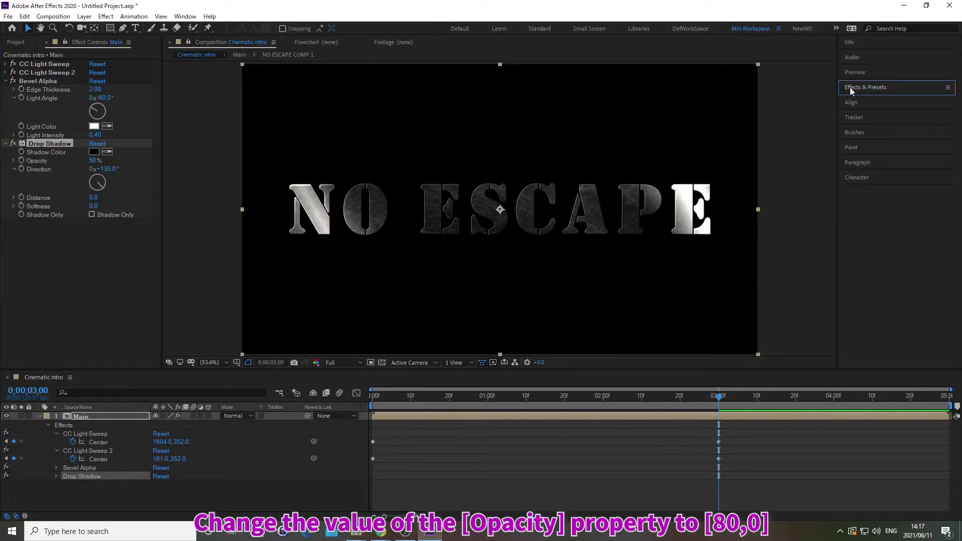
Step: Set the Drop Shadow's Opacity to 80%, its Distance to 30 and its Softness to 10
{"action": "left_click", "coordinate": [94, 160]}
{"action": "type", "text": "80"}
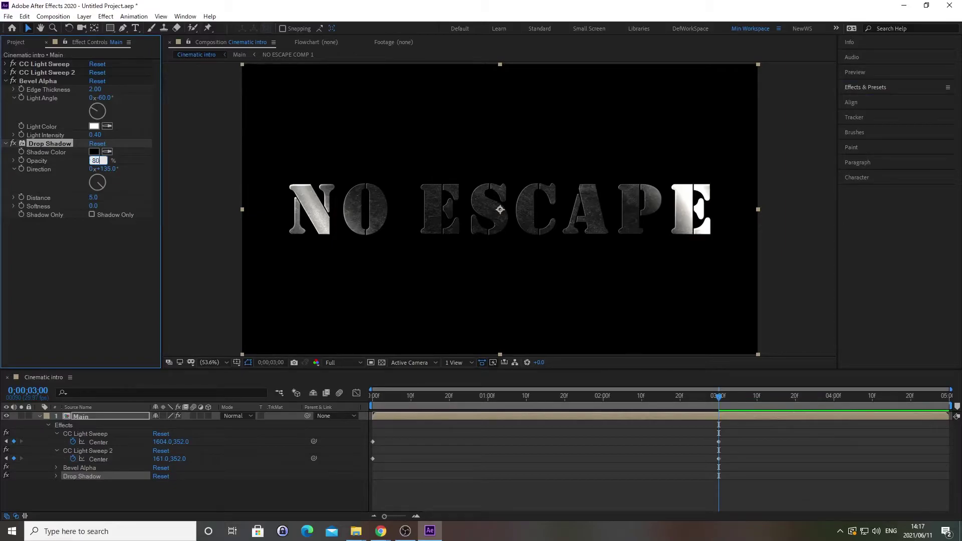
{"action": "key", "text": "Return"}
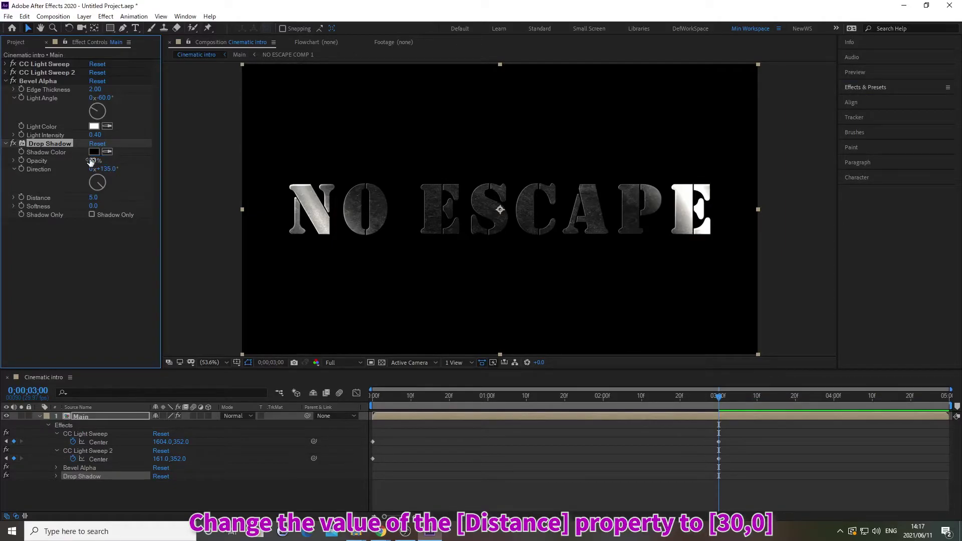
{"action": "left_click", "coordinate": [92, 198]}
{"action": "type", "text": "20"}
{"action": "key", "text": "Return"}
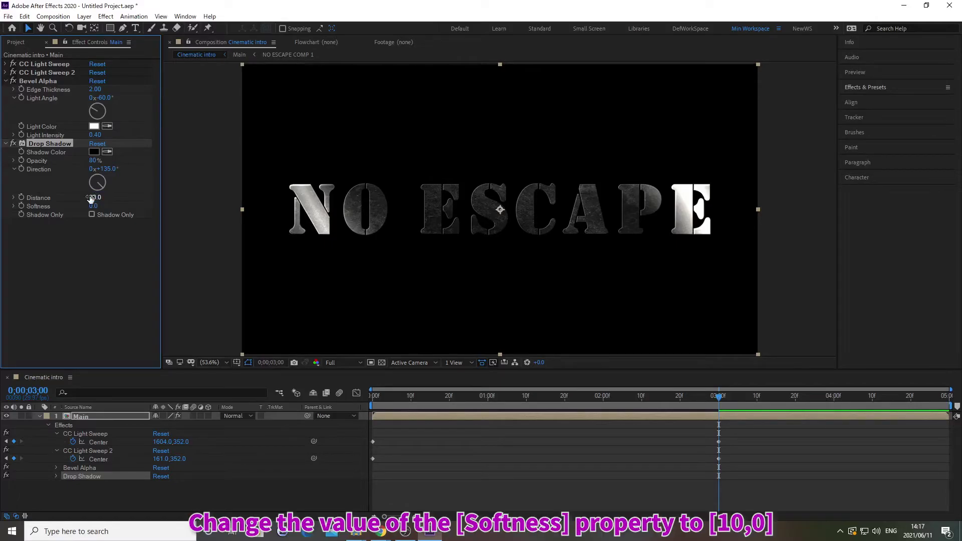
{"action": "left_click", "coordinate": [92, 206]}
{"action": "type", "text": "10"}
{"action": "key", "text": "Return"}
Step: Duplicate the Drop Shadow effect on the Main layer and set the copy's Softness to 65
{"action": "key", "text": "ctrl+d"}
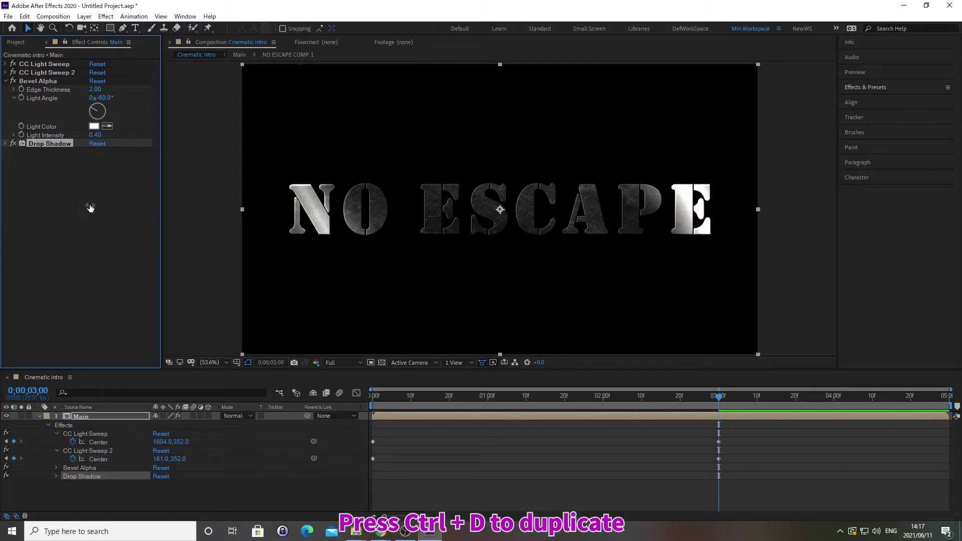
{"action": "key", "text": "ctrl+d"}
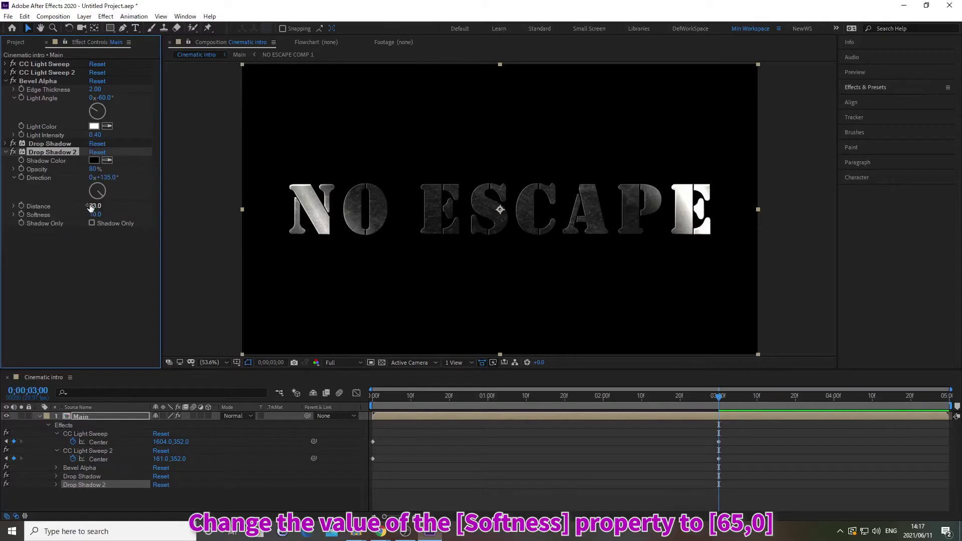
{"action": "left_click", "coordinate": [91, 215]}
{"action": "type", "text": "65"}
{"action": "key", "text": "Return"}
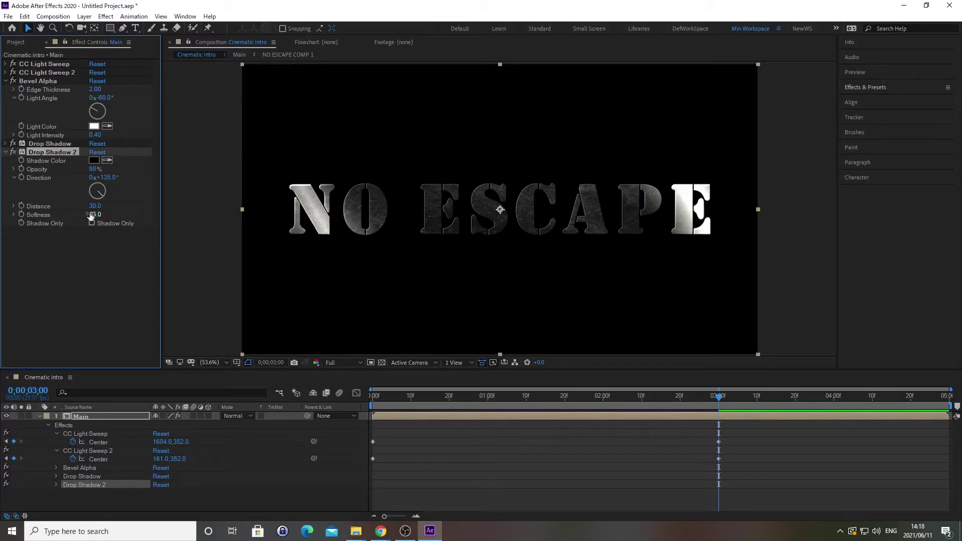
Step: Find the Tint effect and apply it to the Main layer
{"action": "left_click", "coordinate": [866, 88]}
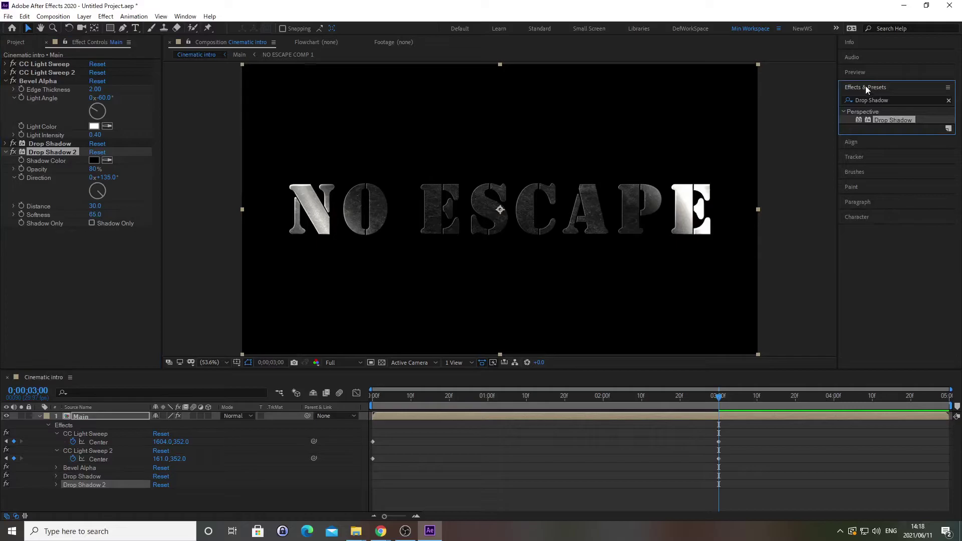
{"action": "left_click", "coordinate": [948, 100]}
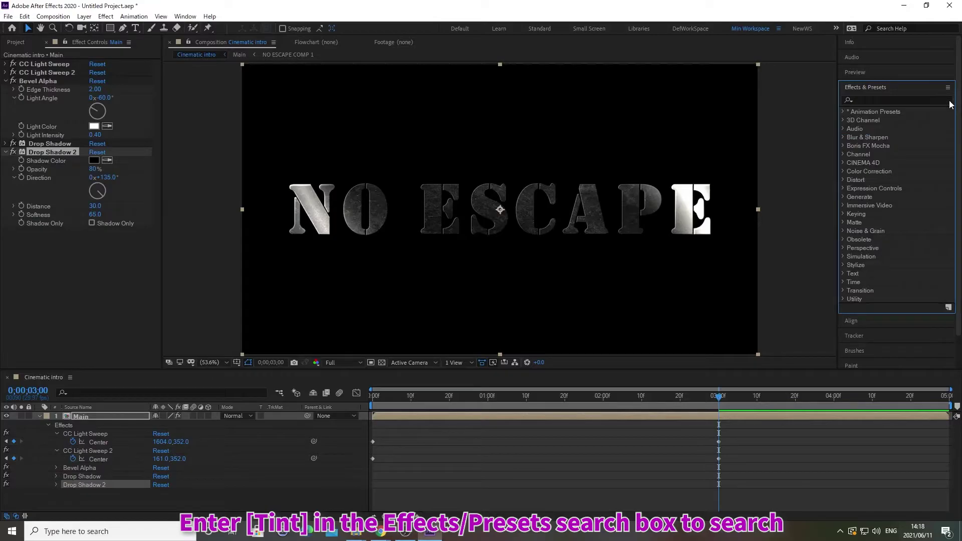
{"action": "left_click", "coordinate": [865, 99]}
{"action": "type", "text": "Tint"}
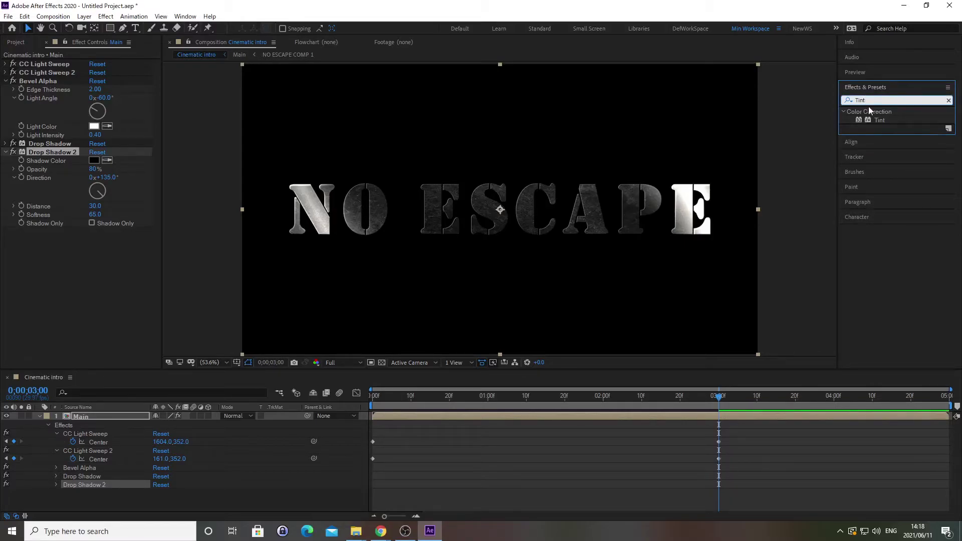
{"action": "double_click", "coordinate": [877, 119]}
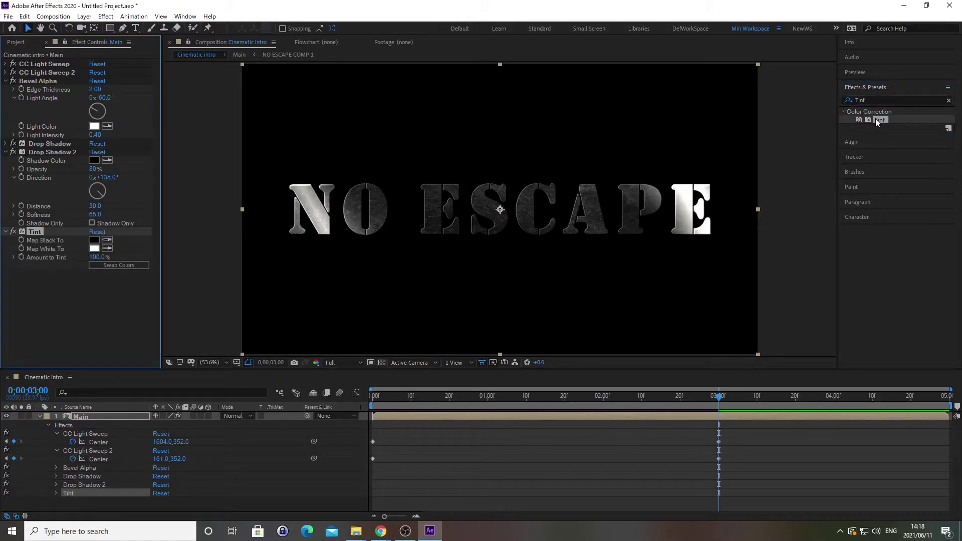
{"action": "left_click", "coordinate": [868, 88]}
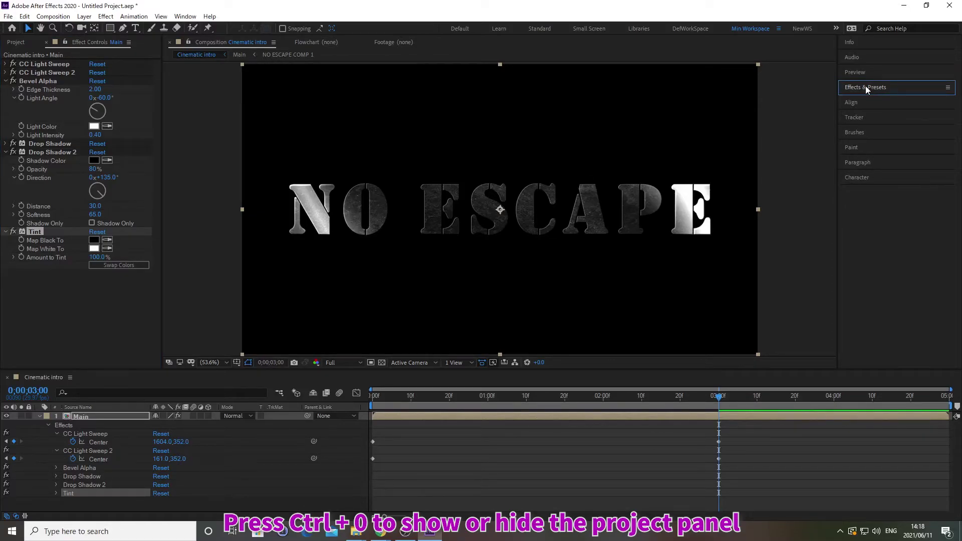
Step: Import BG_video2_smoke.mp4 from the 02_work folder and place it beneath the Main layer in the Cinematic intro composition
{"action": "key", "text": "ctrl+0"}
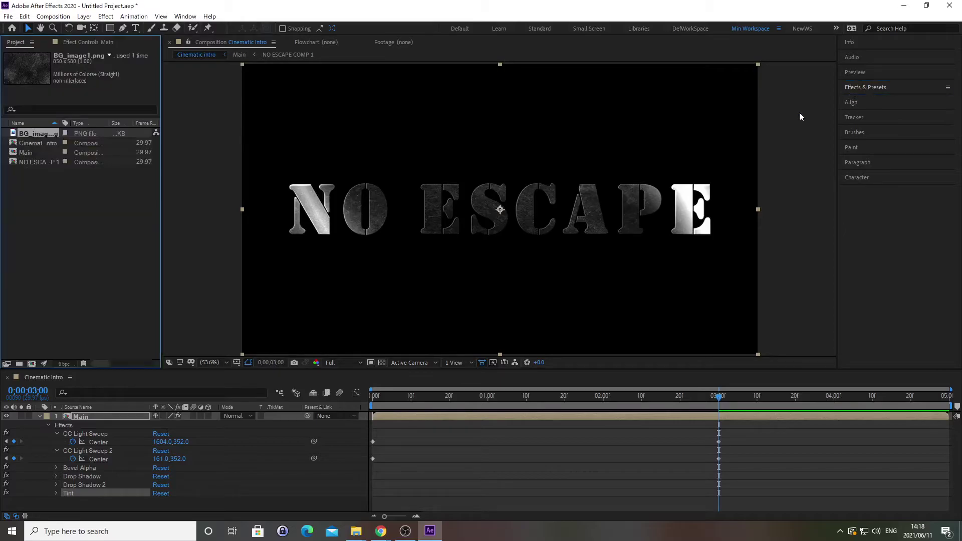
{"action": "left_click", "coordinate": [40, 416]}
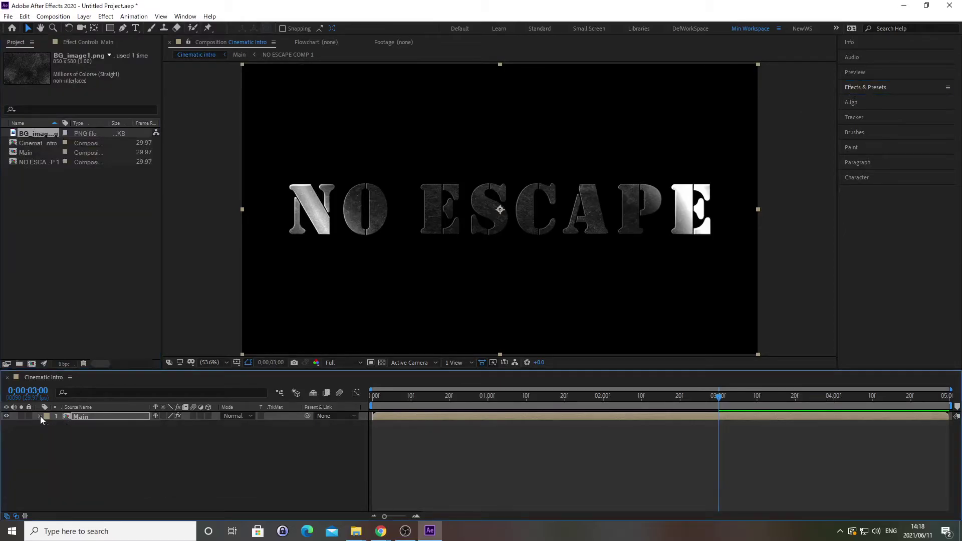
{"action": "key", "text": "ctrl+i"}
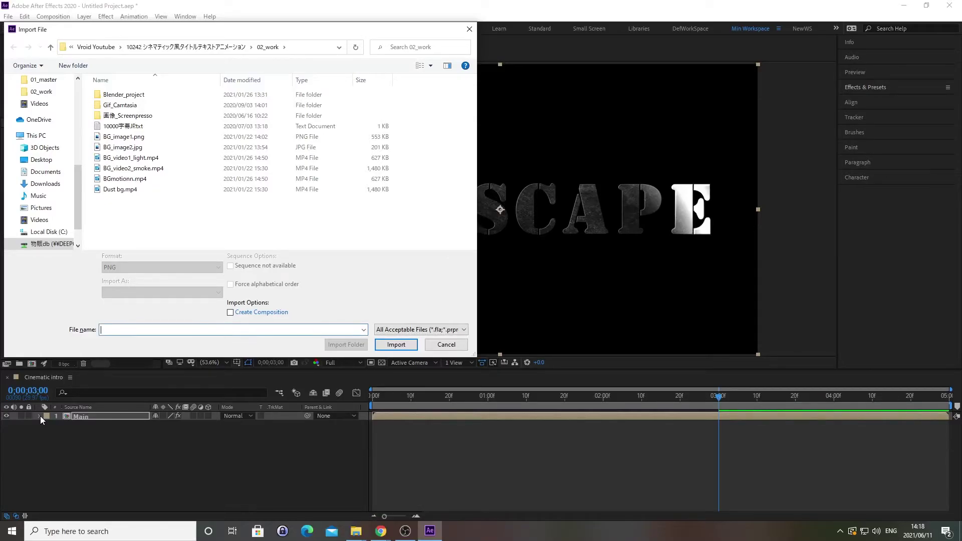
{"action": "key", "text": "alt+d"}
{"action": "key", "text": "ctrl+v"}
{"action": "key", "text": "Return"}
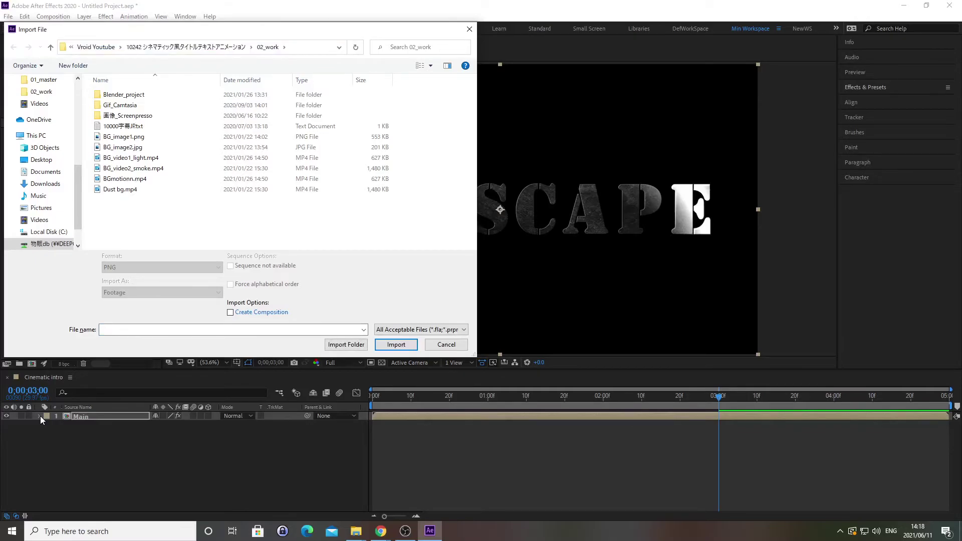
{"action": "left_click", "coordinate": [134, 169]}
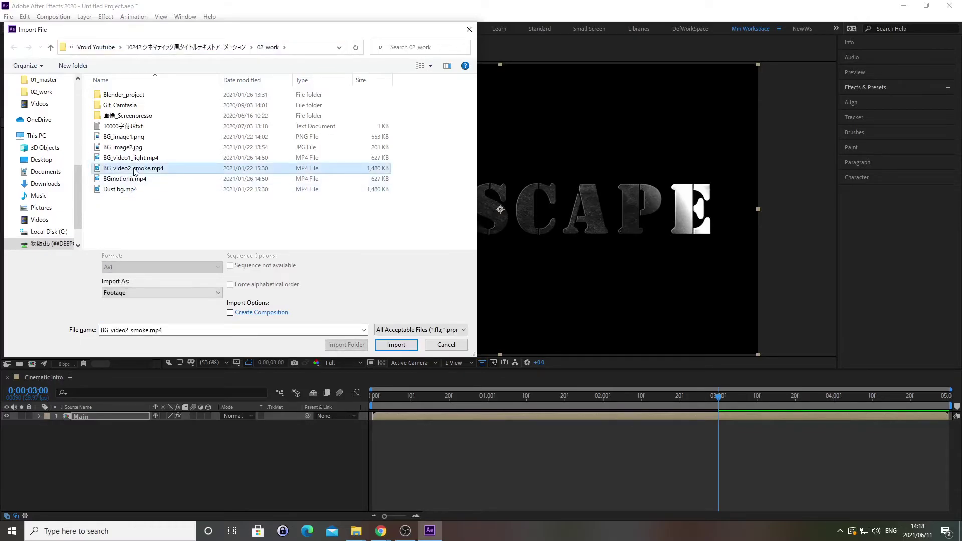
{"action": "double_click", "coordinate": [134, 170]}
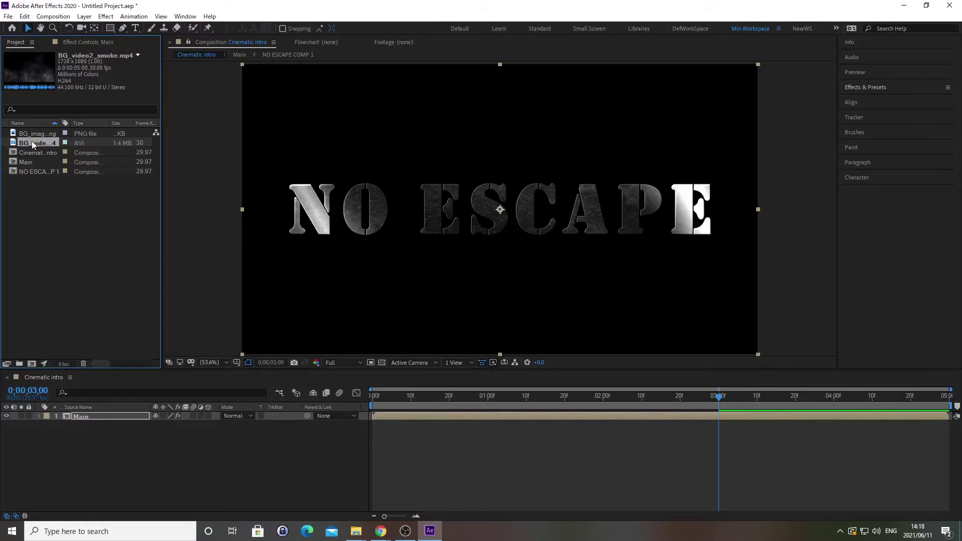
{"action": "left_click_drag", "start_coordinate": [56, 230], "coordinate": [132, 501]}
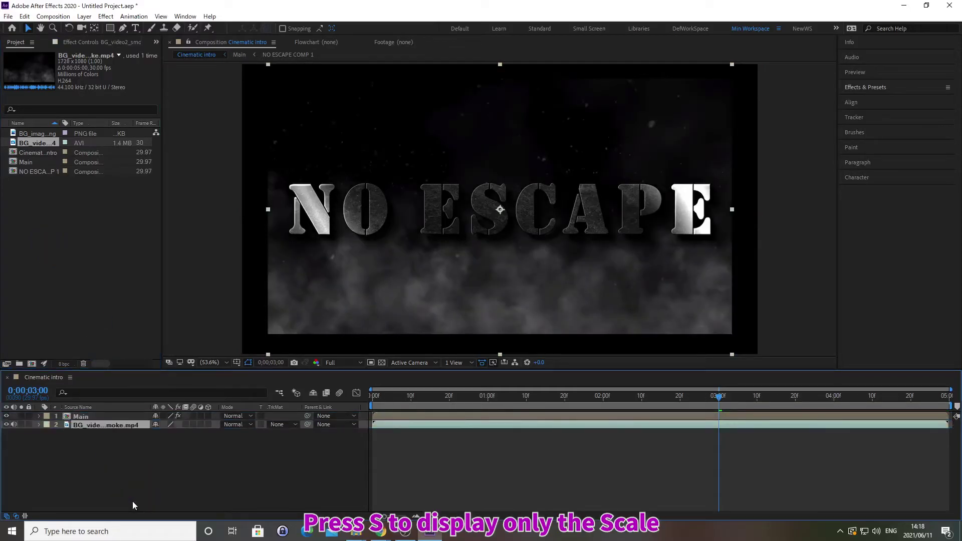
Step: Scale the BG_video2_smoke.mp4 layer to 118% and set its blending mode to Screen
{"action": "key", "text": "s"}
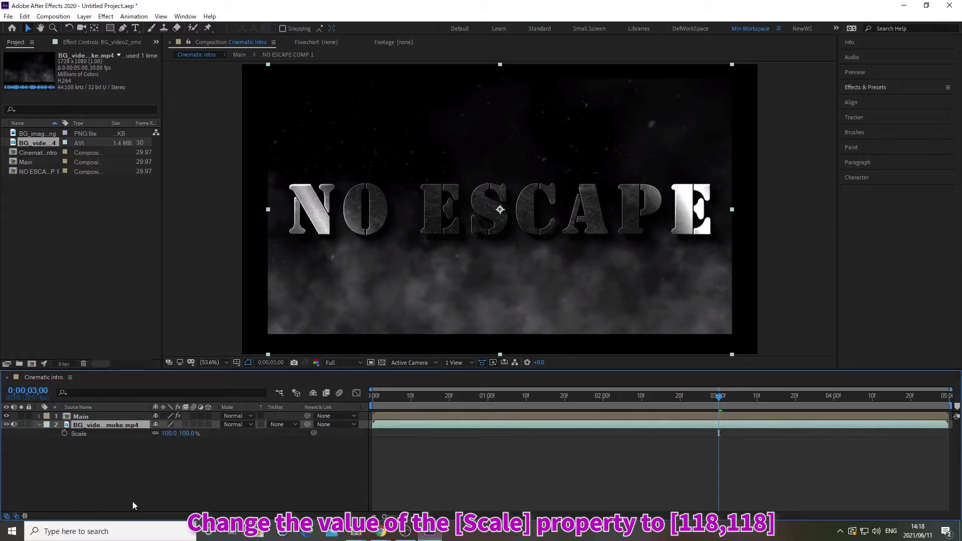
{"action": "right_click", "coordinate": [79, 433]}
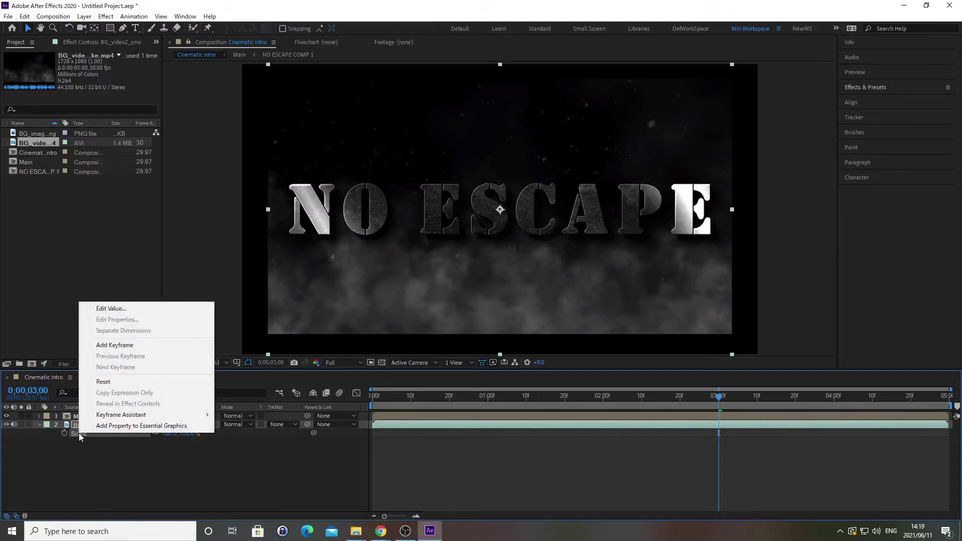
{"action": "left_click", "coordinate": [111, 308]}
{"action": "type", "text": "118"}
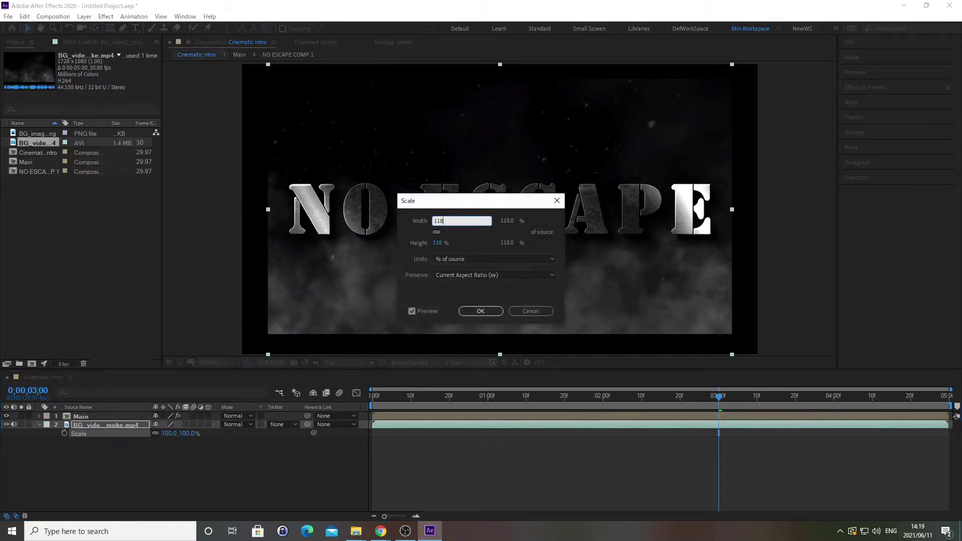
{"action": "key", "text": "Return"}
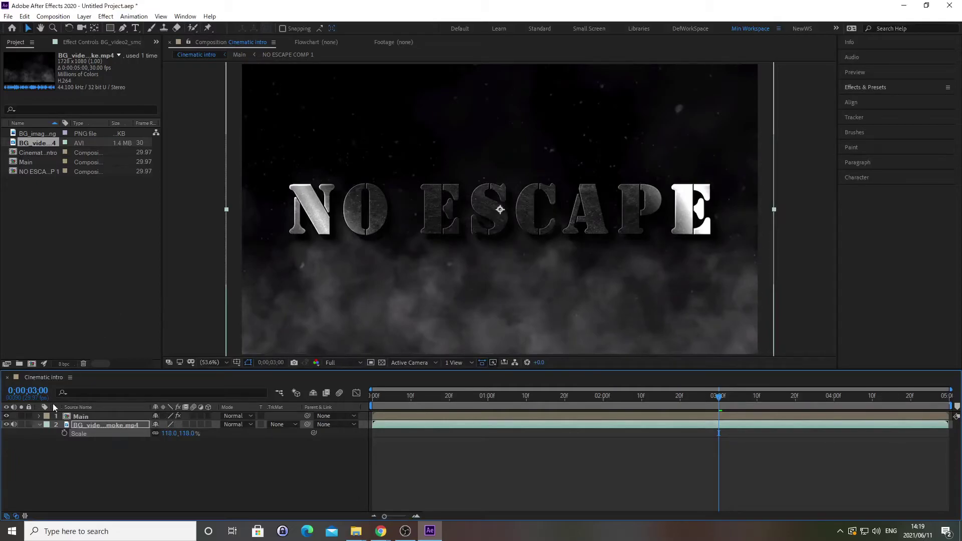
{"action": "left_click", "coordinate": [40, 425]}
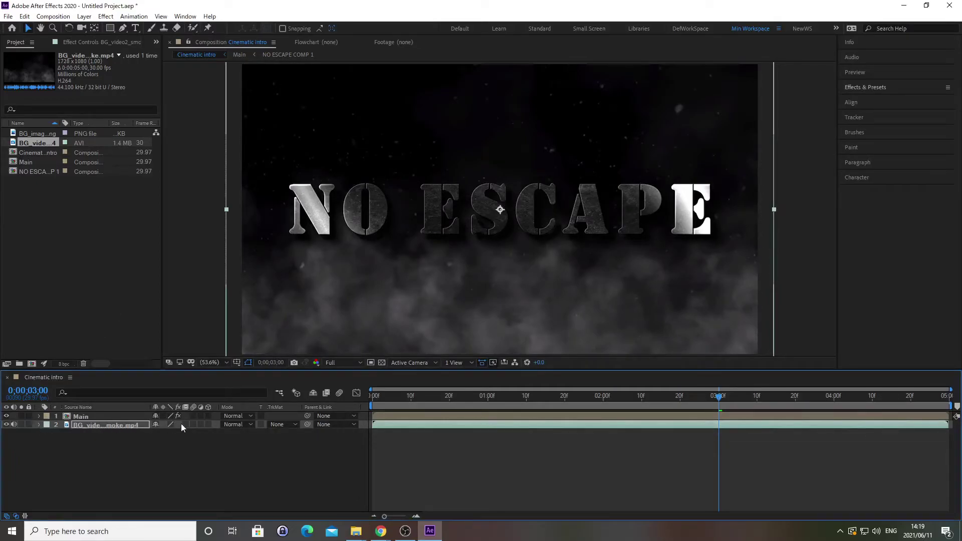
{"action": "left_click", "coordinate": [227, 424]}
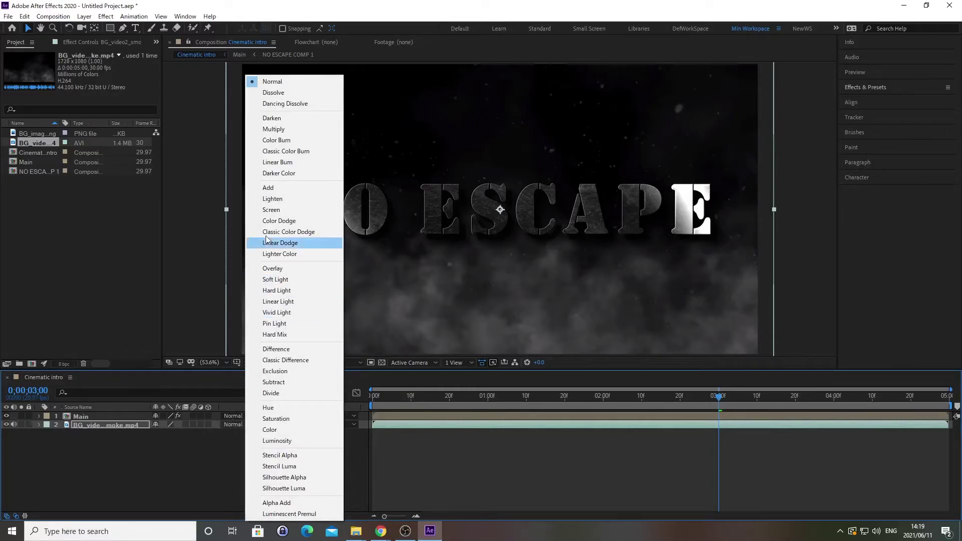
{"action": "left_click", "coordinate": [271, 210]}
Step: Import BG_video1_light.mp4 from the 02_work folder into the project
{"action": "key", "text": "ctrl+i"}
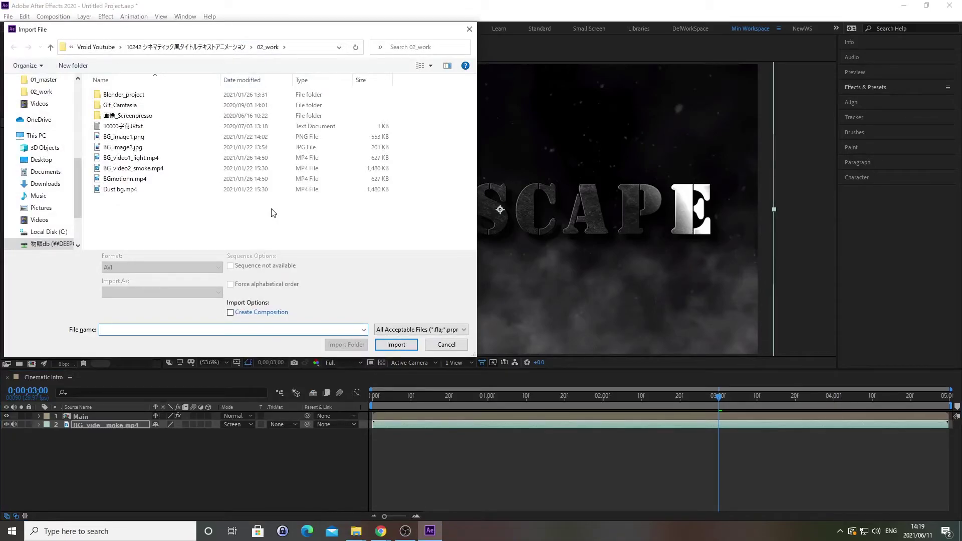
{"action": "key", "text": "alt+d"}
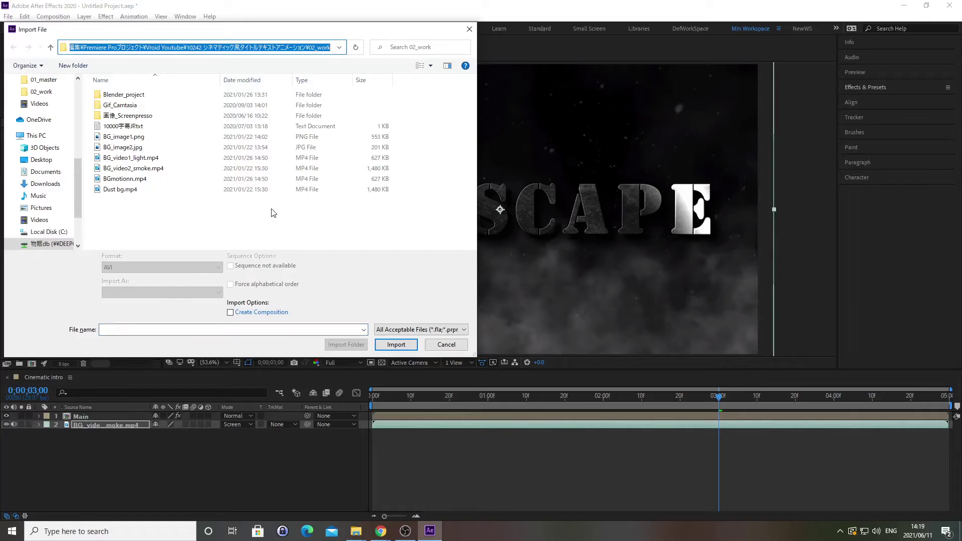
{"action": "key", "text": "ctrl+v"}
{"action": "key", "text": "Return"}
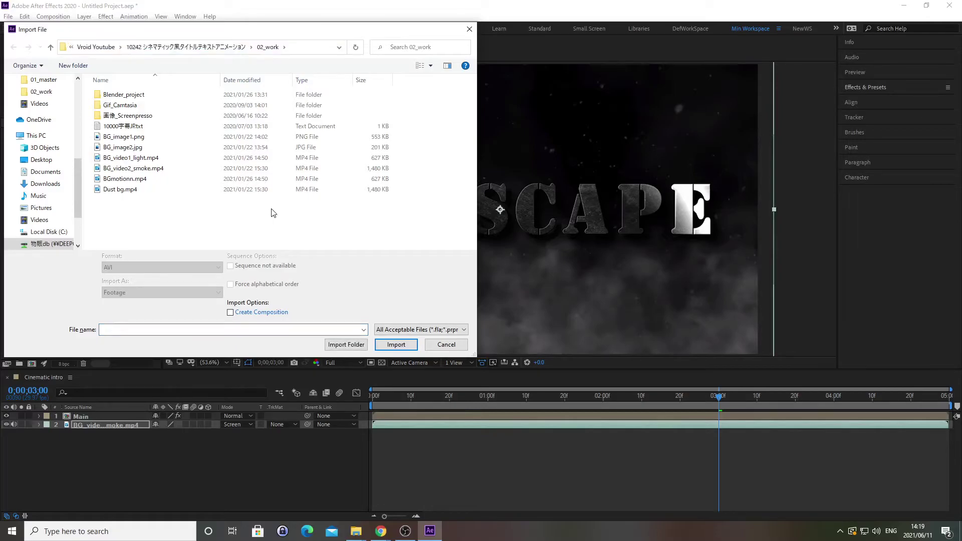
{"action": "left_click", "coordinate": [132, 159]}
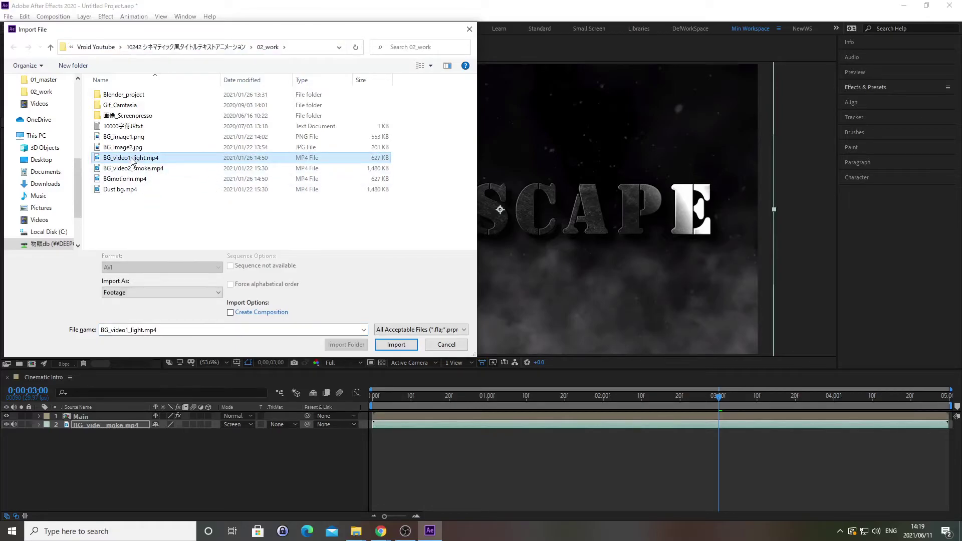
{"action": "double_click", "coordinate": [132, 159]}
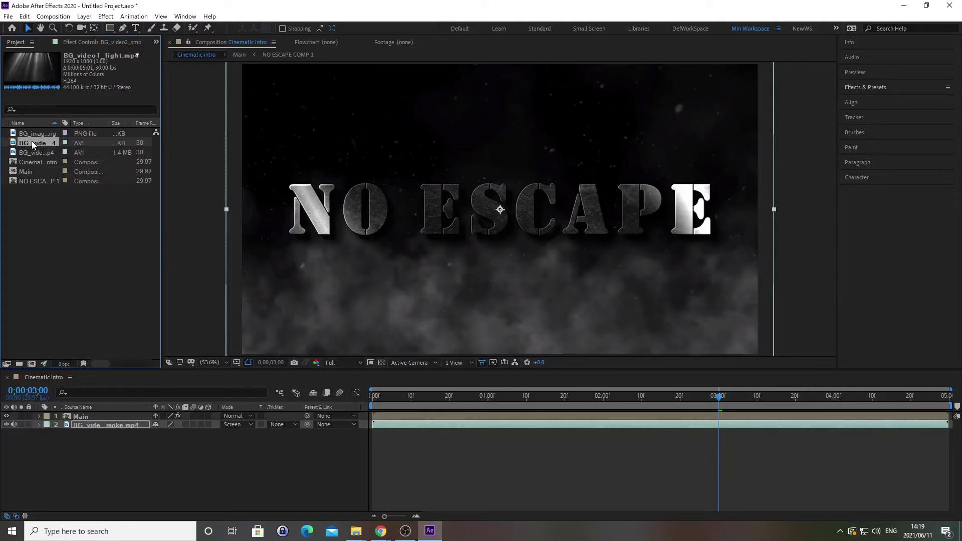
Step: Place BG_video1_light.mp4 beneath all layers of the Cinematic intro composition and scale it to 120%
{"action": "left_click_drag", "start_coordinate": [31, 142], "coordinate": [133, 501]}
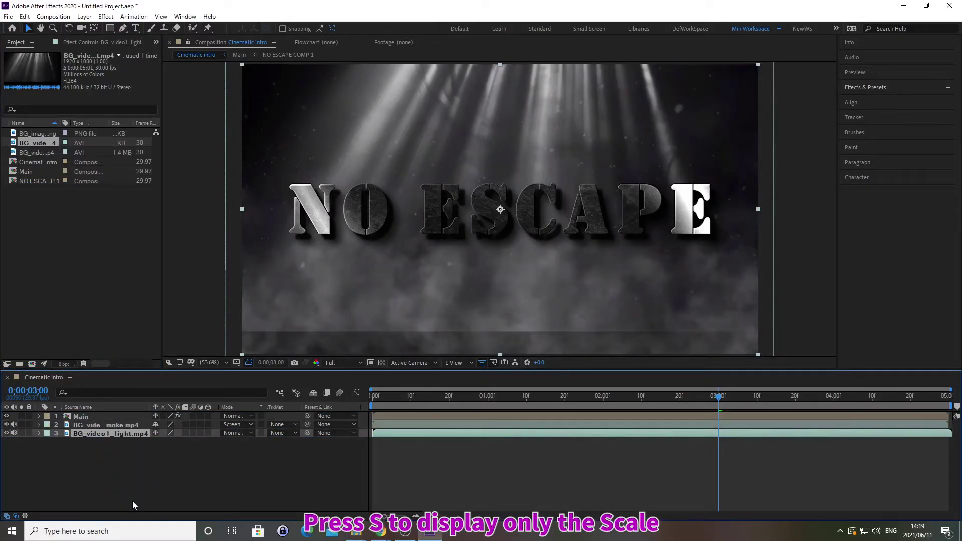
{"action": "key", "text": "s"}
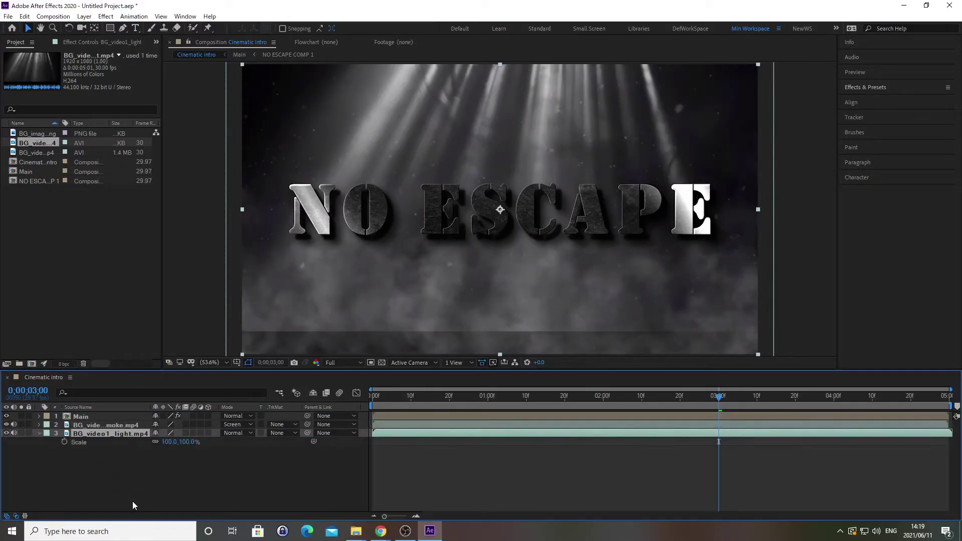
{"action": "right_click", "coordinate": [79, 441]}
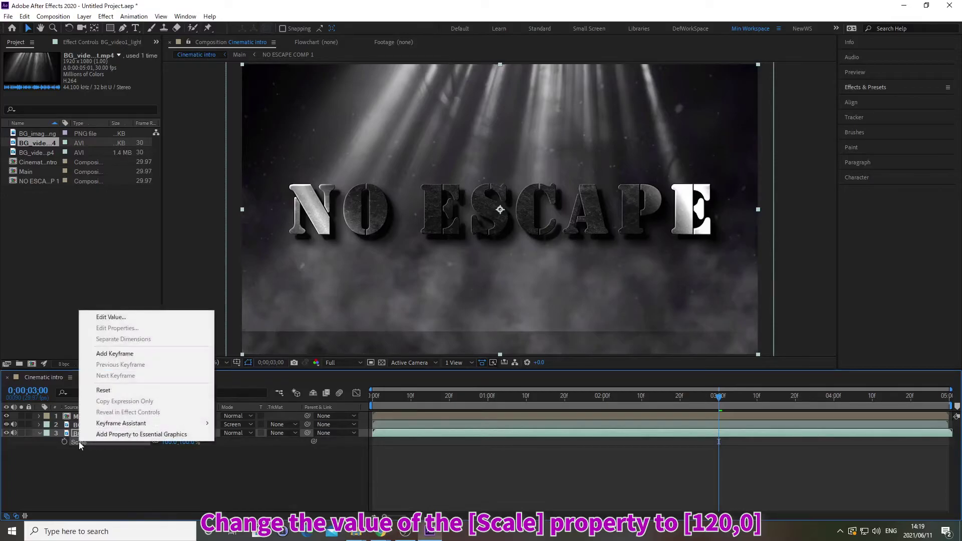
{"action": "left_click", "coordinate": [111, 317]}
{"action": "type", "text": "120"}
{"action": "key", "text": "Return"}
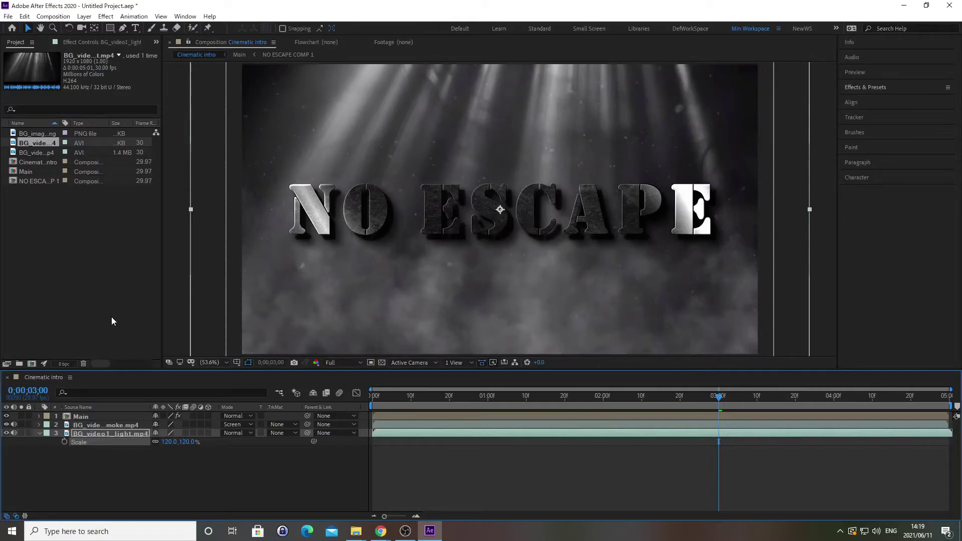
Step: Set the BG_video1_light.mp4 layer's blending mode to Hard Light and create an Opacity keyframe at 0;00;00;00
{"action": "left_click", "coordinate": [228, 432]}
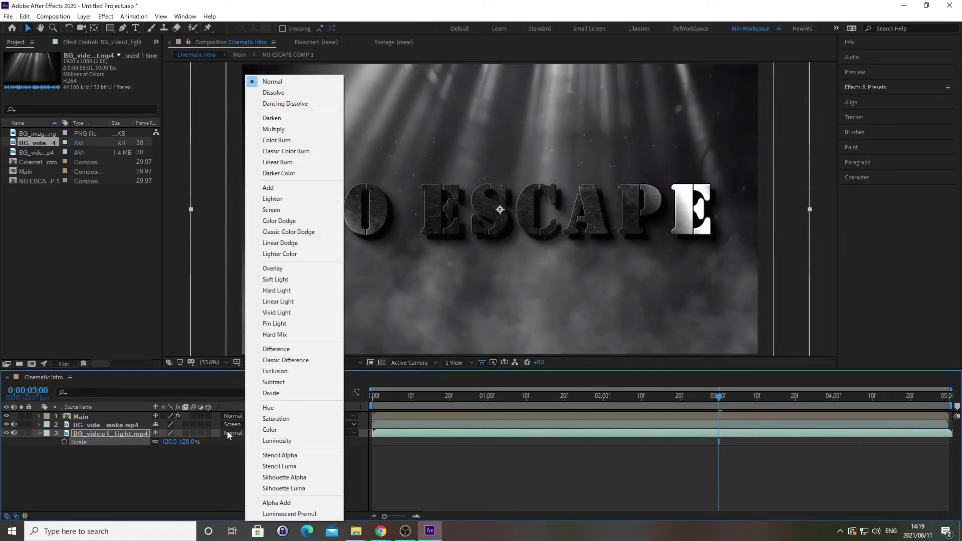
{"action": "left_click", "coordinate": [277, 291]}
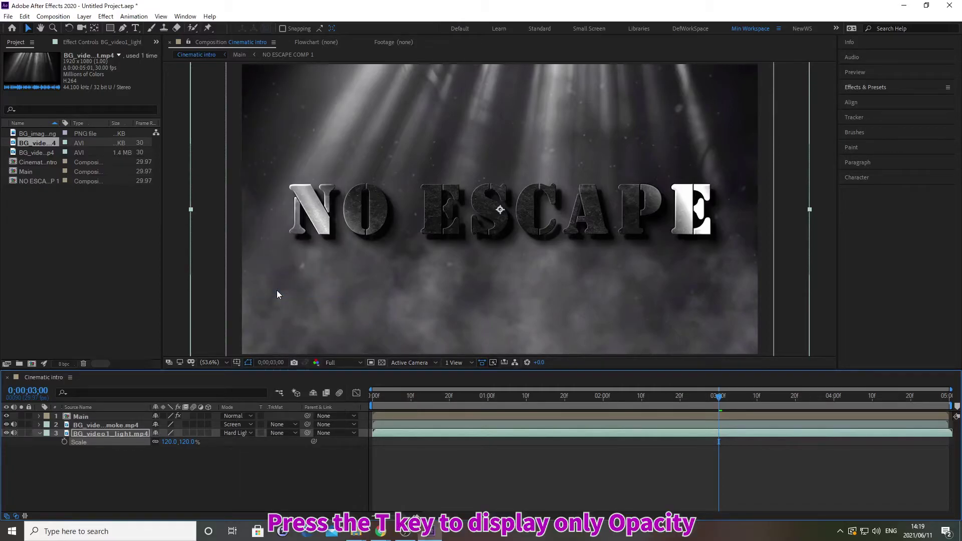
{"action": "key", "text": "t"}
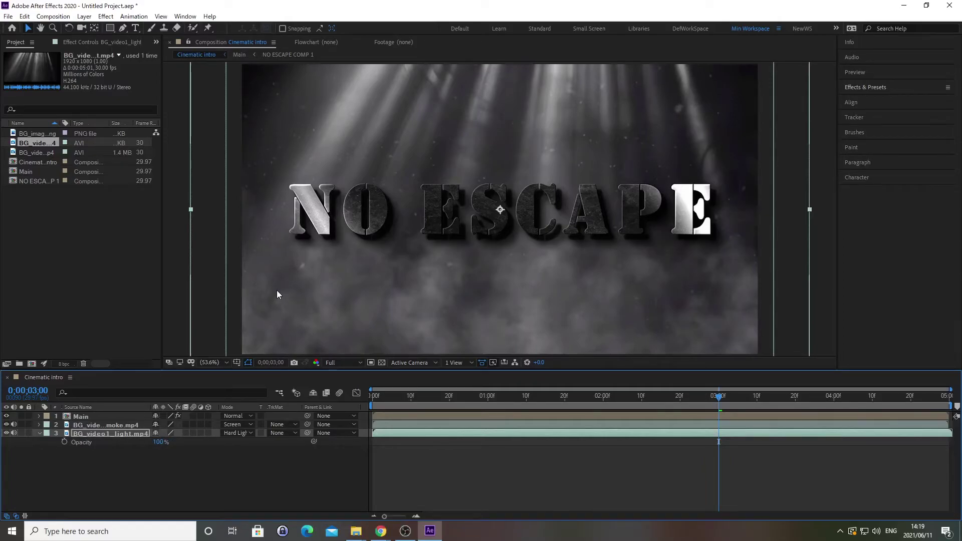
{"action": "key", "text": "Home"}
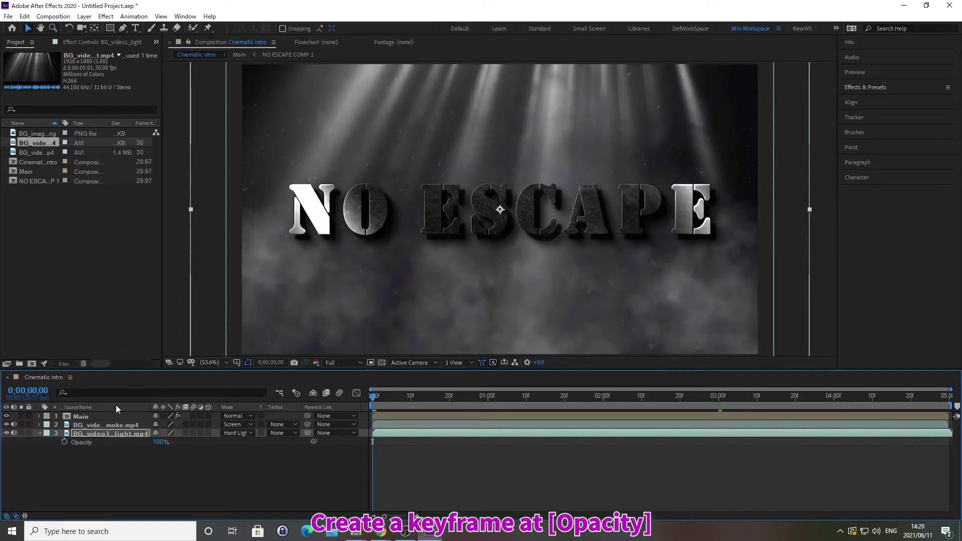
{"action": "left_click", "coordinate": [65, 442]}
Step: Set the BG_video1_light.mp4 layer's Opacity to 90% at 0;00;02;00, then collapse and deselect the layer
{"action": "key", "text": "alt+shift+j"}
{"action": "type", "text": "0;00;02;00"}
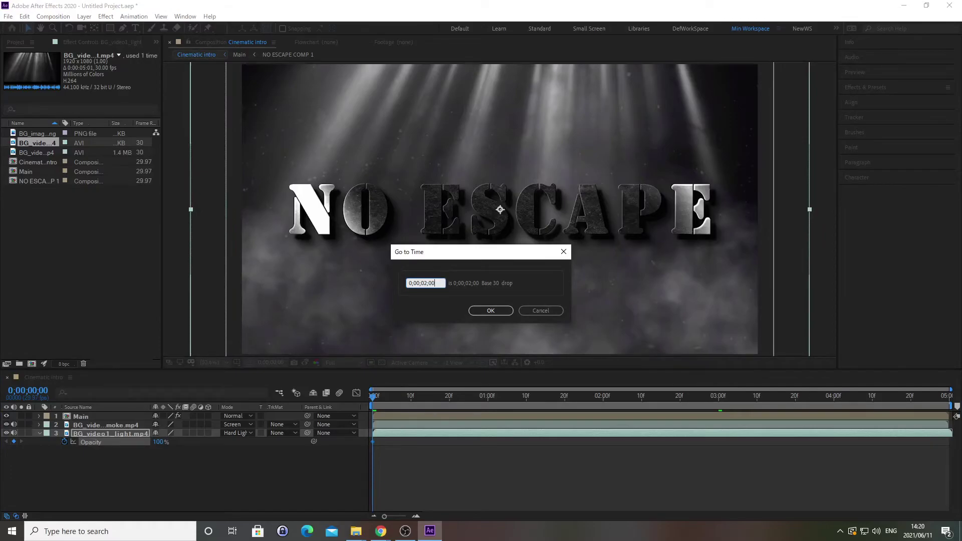
{"action": "key", "text": "Return"}
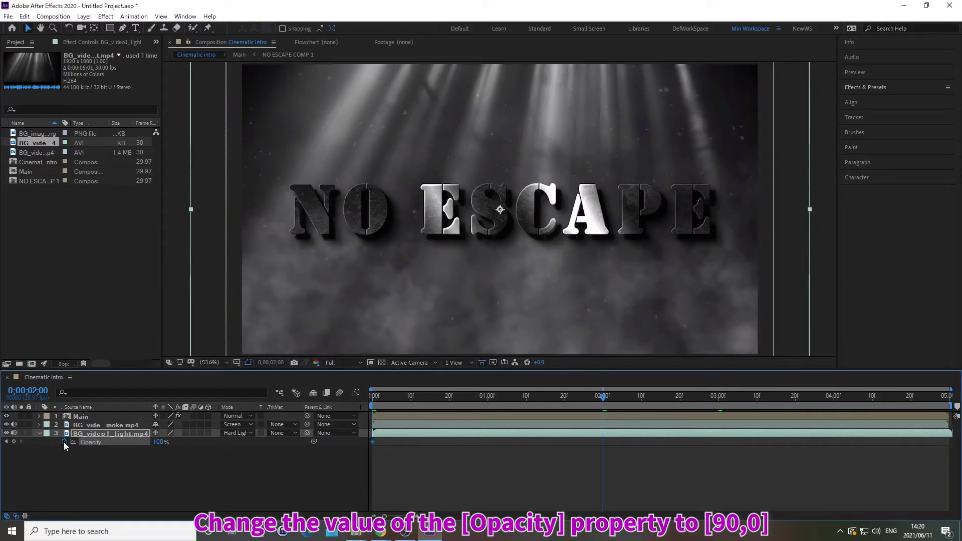
{"action": "right_click", "coordinate": [92, 442]}
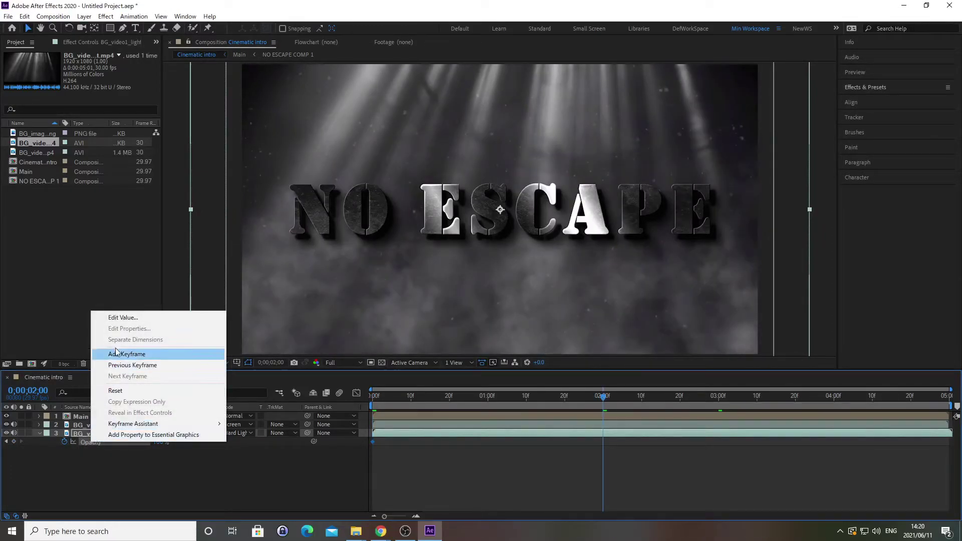
{"action": "left_click", "coordinate": [123, 317]}
{"action": "type", "text": "90"}
{"action": "key", "text": "Return"}
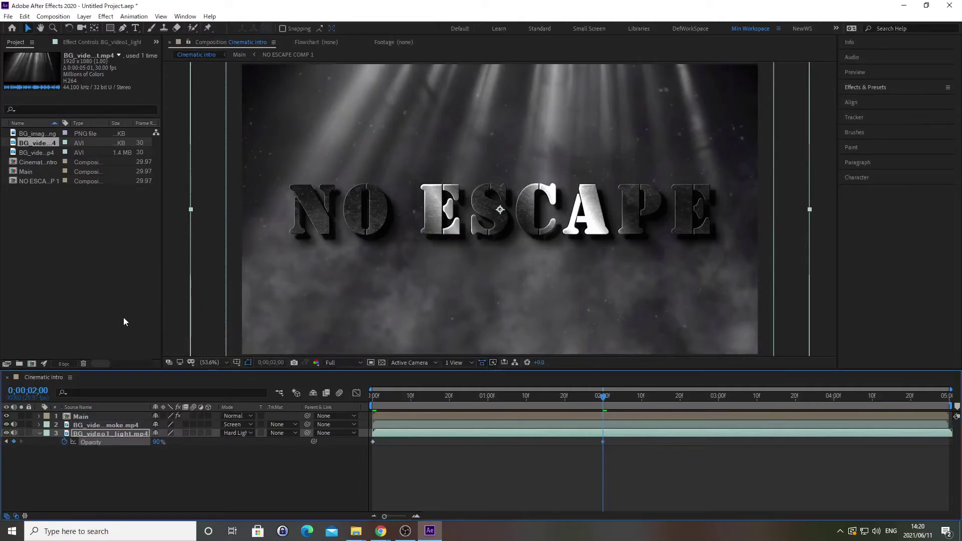
{"action": "left_click", "coordinate": [39, 434]}
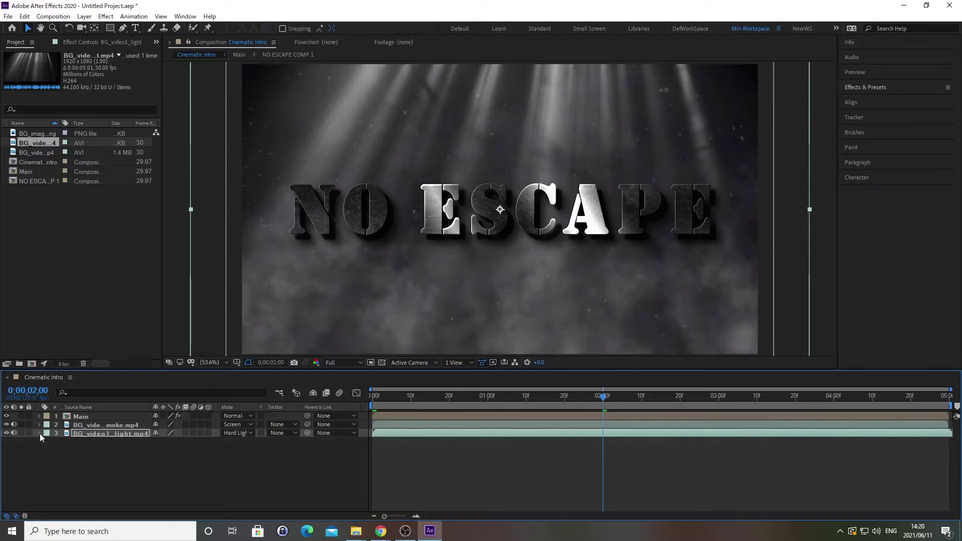
{"action": "key", "text": "F2"}
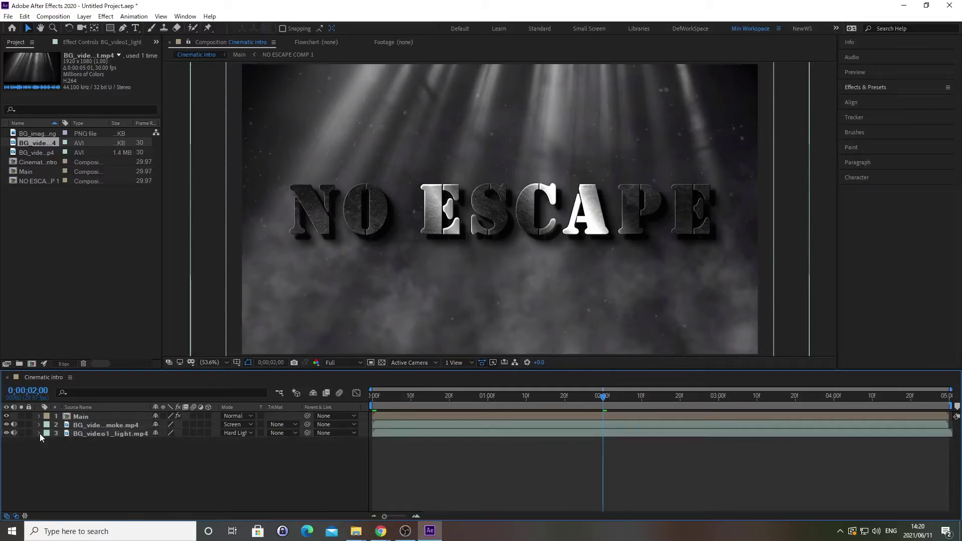
Step: Create an adjustment layer on top of the Cinematic intro composition
{"action": "left_click", "coordinate": [85, 17]}
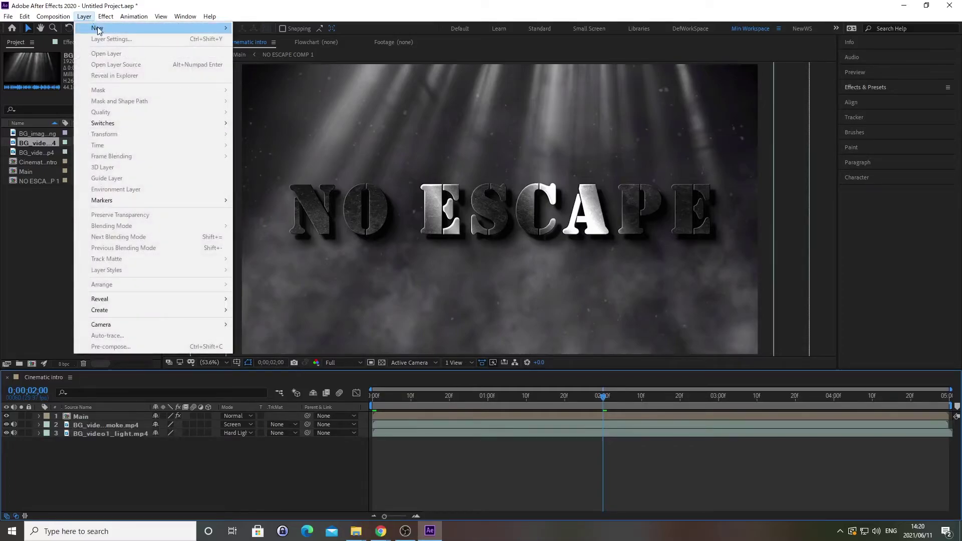
{"action": "mouse_move", "coordinate": [98, 29]}
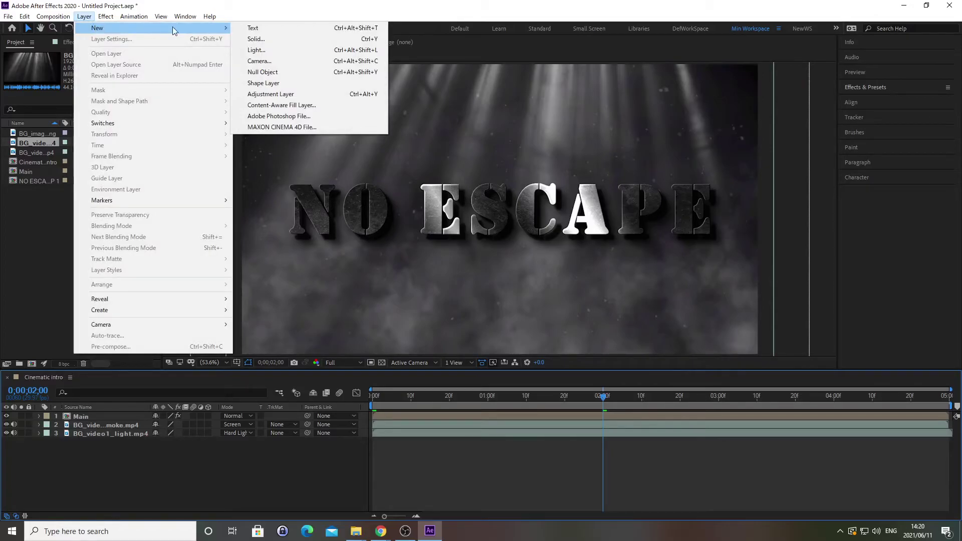
{"action": "left_click", "coordinate": [272, 95]}
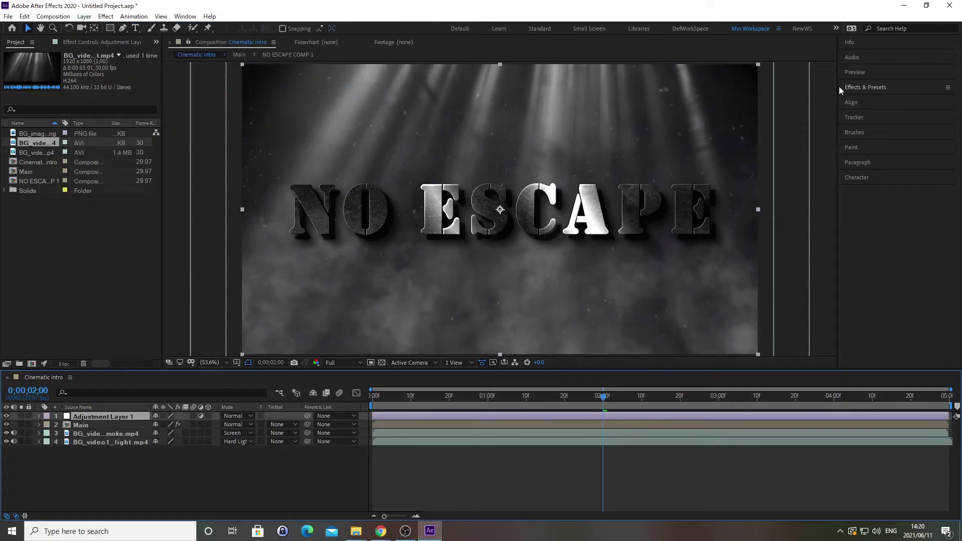
Step: Apply the Curves effect to the adjustment layer and bend the middle of the RGB curve upward to brighten the image
{"action": "left_click", "coordinate": [865, 87]}
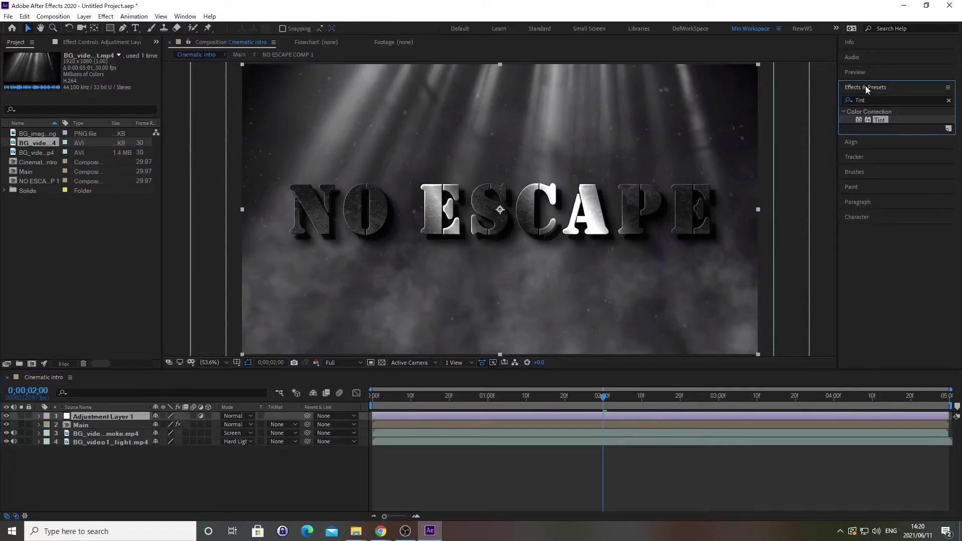
{"action": "left_click", "coordinate": [949, 100]}
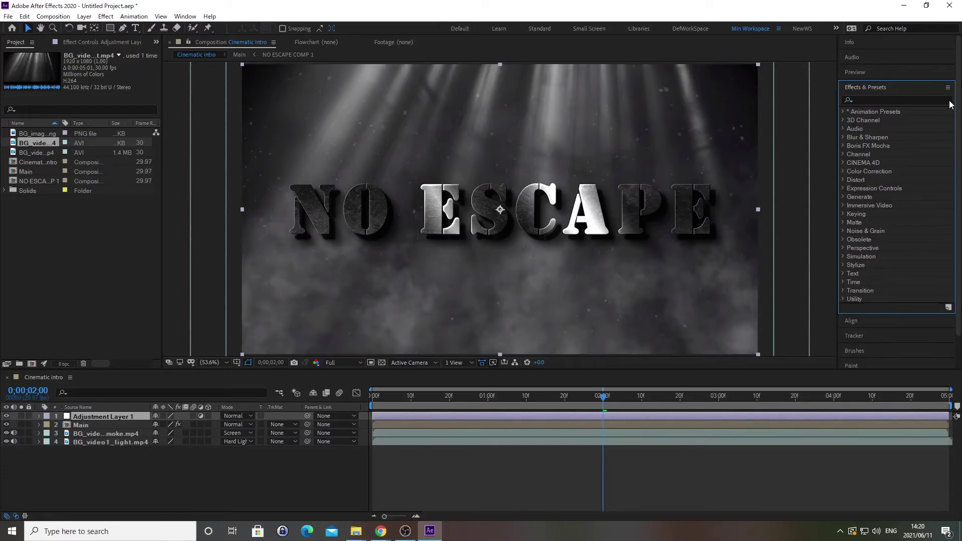
{"action": "left_click", "coordinate": [865, 99]}
{"action": "type", "text": "curves"}
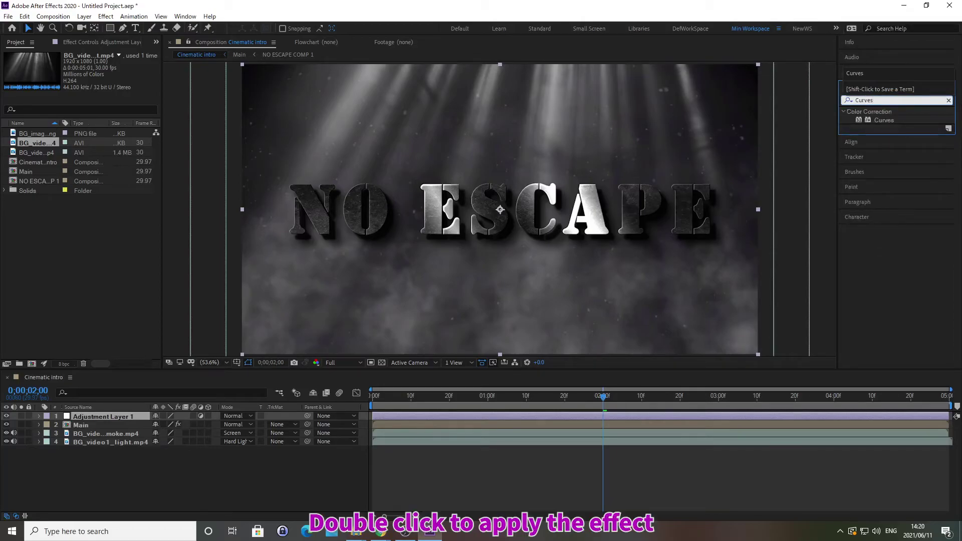
{"action": "double_click", "coordinate": [876, 119]}
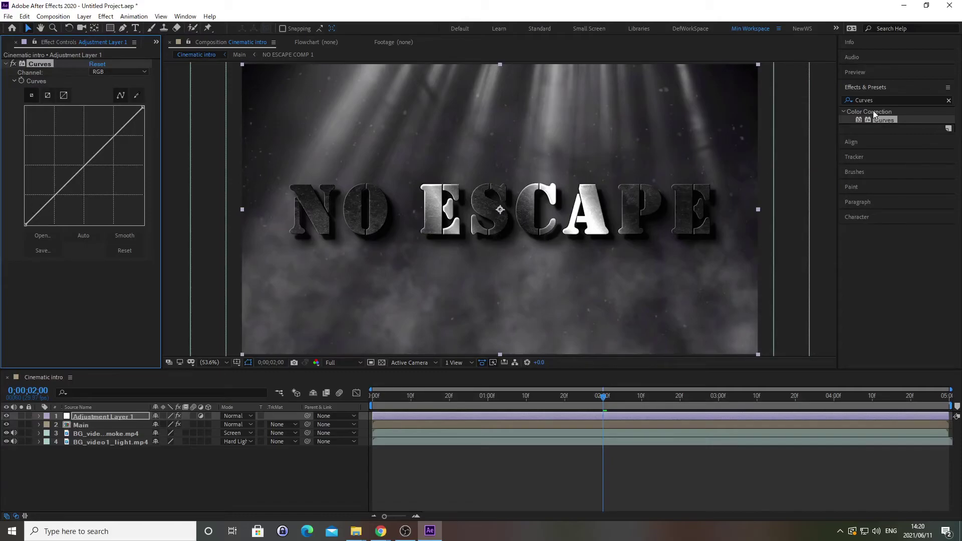
{"action": "left_click", "coordinate": [866, 87]}
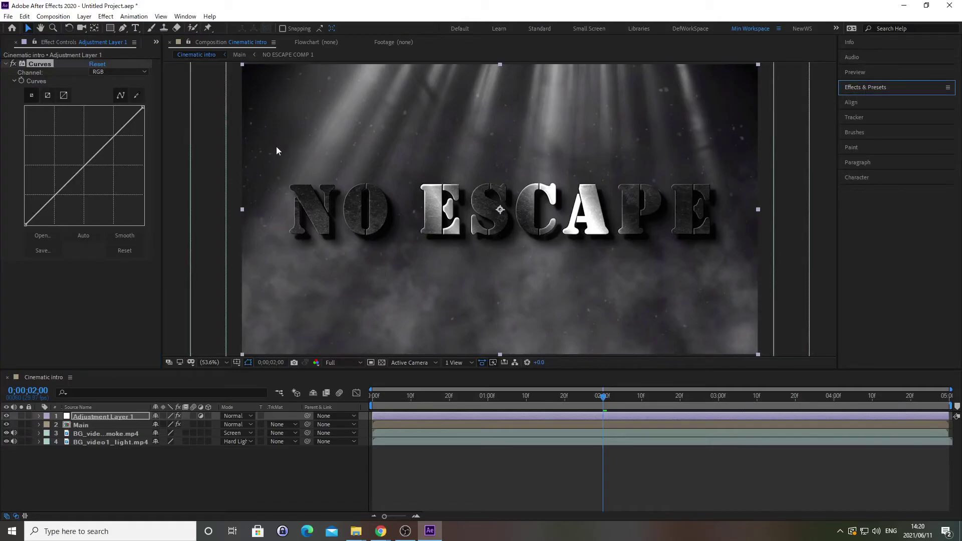
{"action": "left_click_drag", "start_coordinate": [87, 165], "coordinate": [78, 145]}
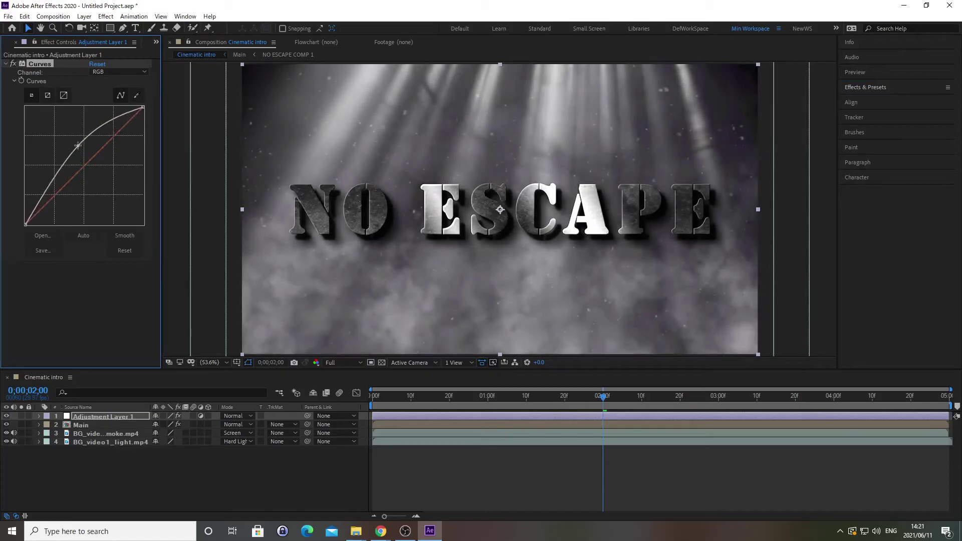
Step: Find the Noise effect and apply it to the adjustment layer
{"action": "left_click", "coordinate": [869, 89]}
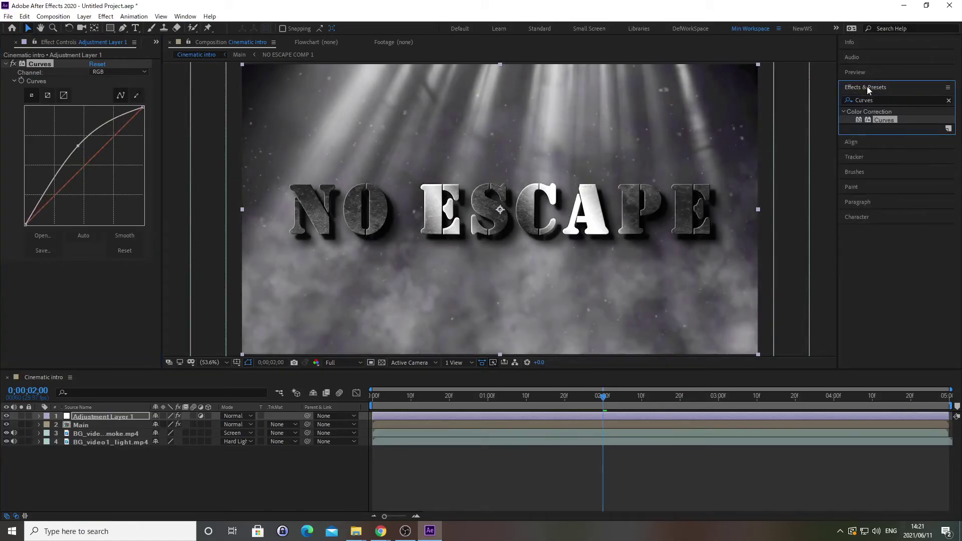
{"action": "left_click", "coordinate": [949, 101]}
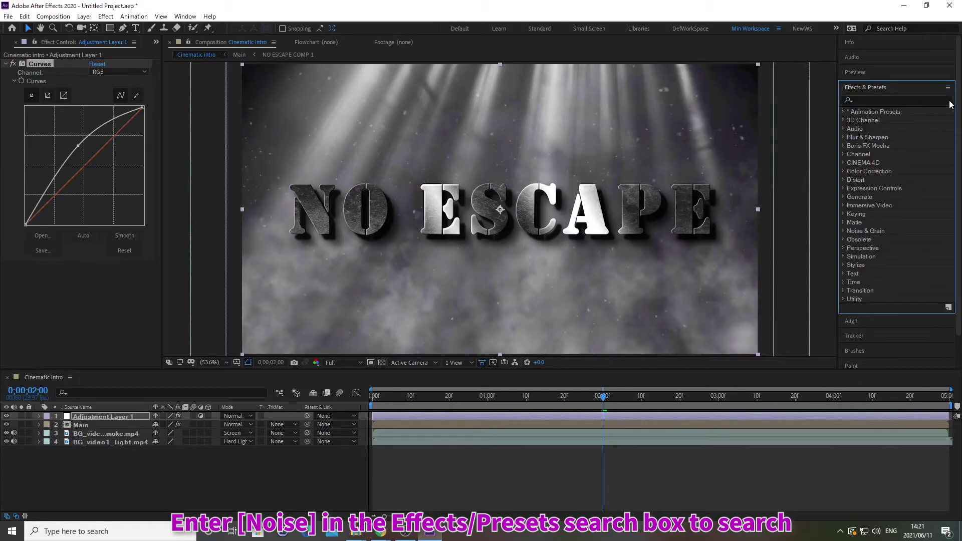
{"action": "left_click", "coordinate": [864, 100]}
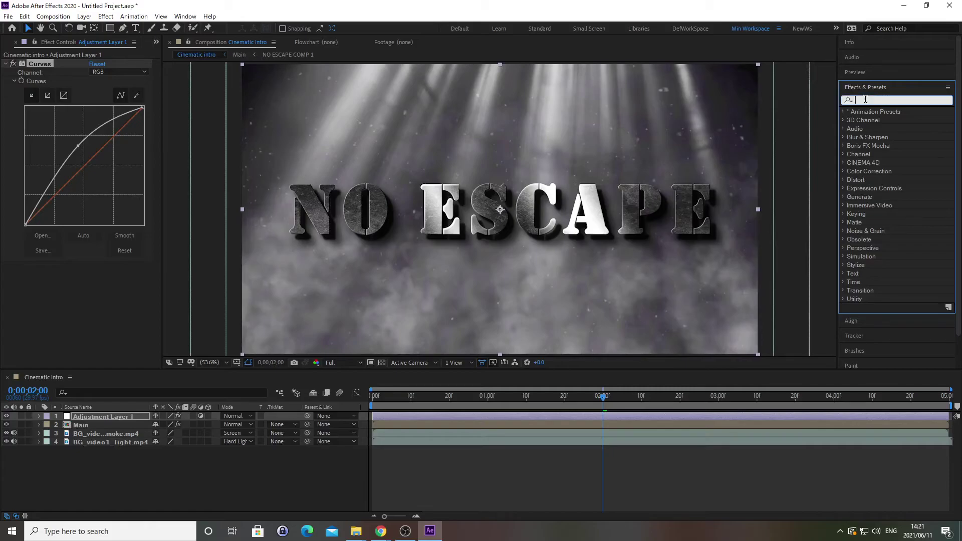
{"action": "type", "text": "Noise"}
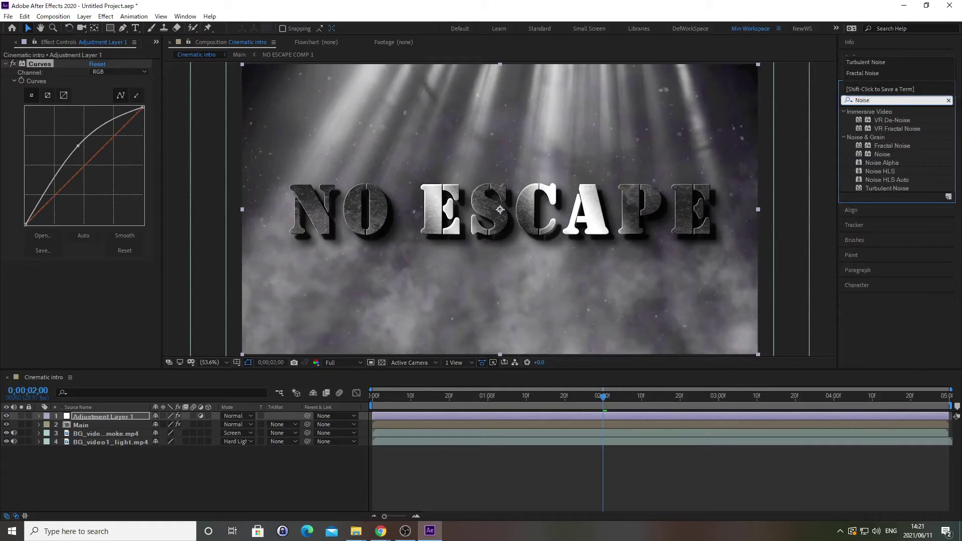
{"action": "key", "text": "Return"}
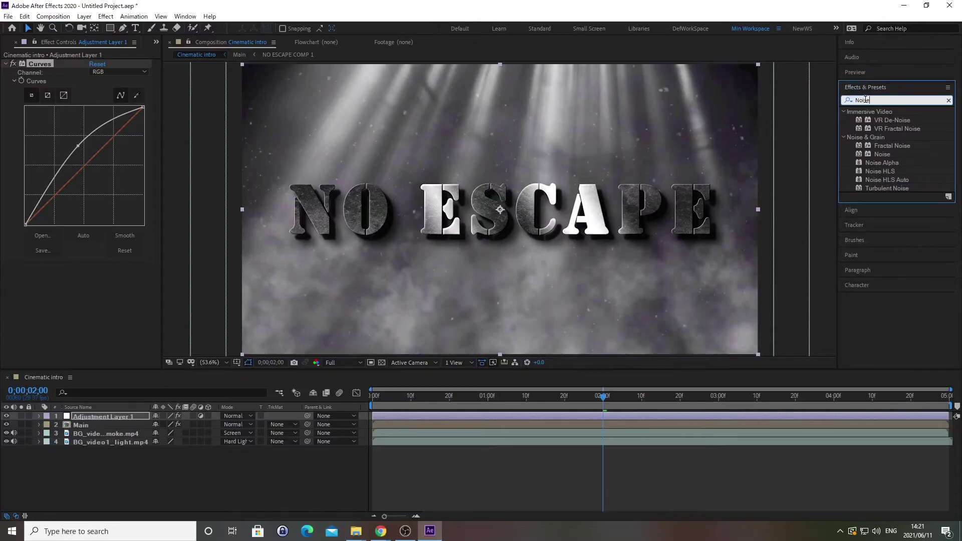
{"action": "double_click", "coordinate": [882, 154]}
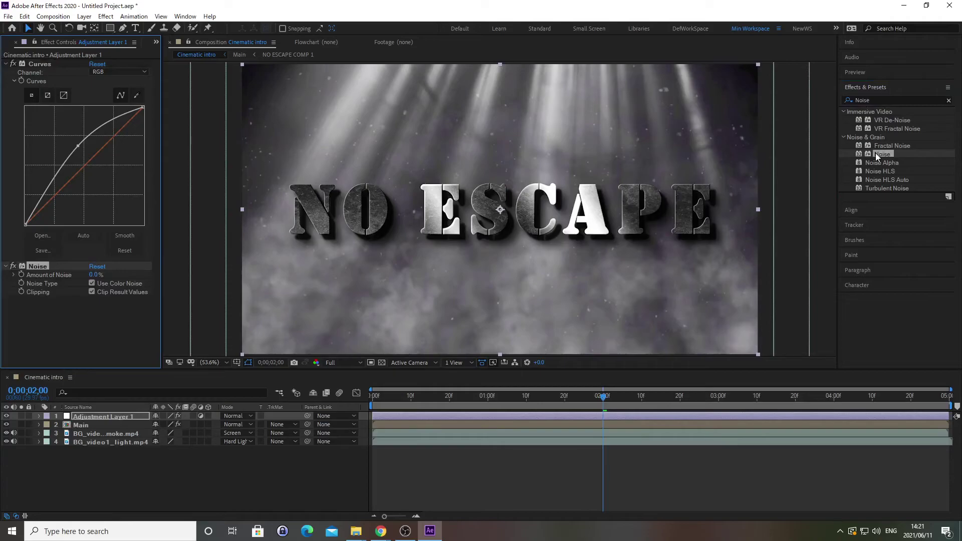
{"action": "left_click", "coordinate": [867, 88]}
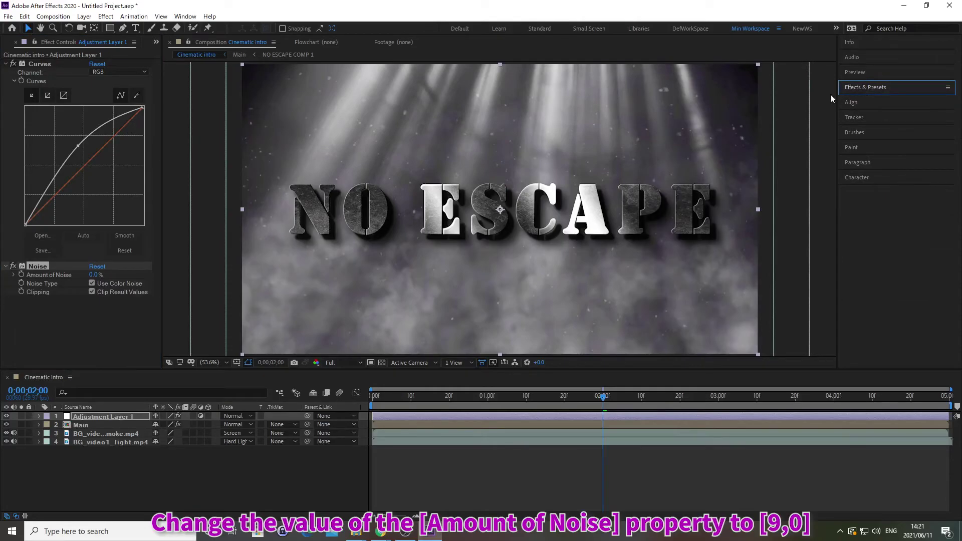
Step: Set the Noise effect's Amount of Noise to 9% and turn off Use Color Noise
{"action": "left_click", "coordinate": [94, 276]}
{"action": "type", "text": "9"}
{"action": "key", "text": "Return"}
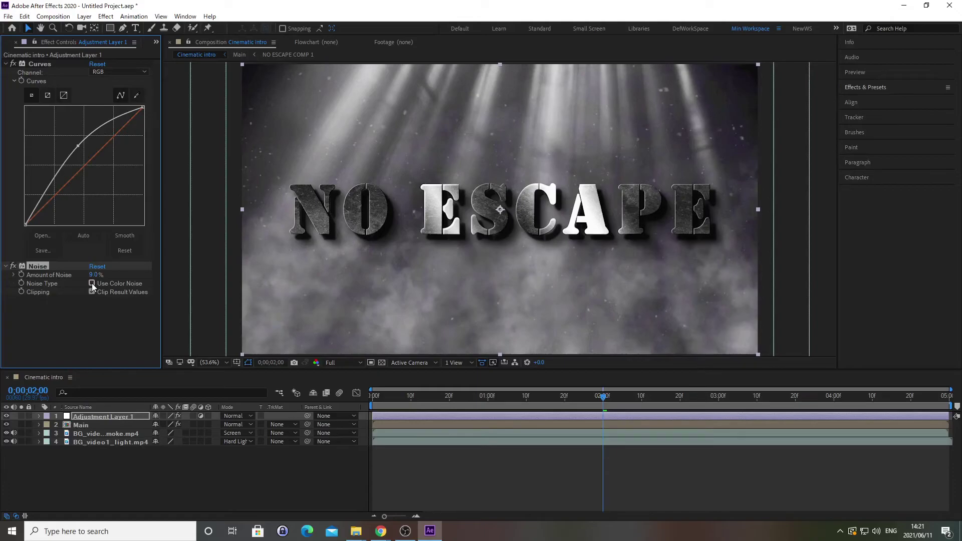
Step: Create a null object on top of the Cinematic intro composition
{"action": "left_click", "coordinate": [85, 17]}
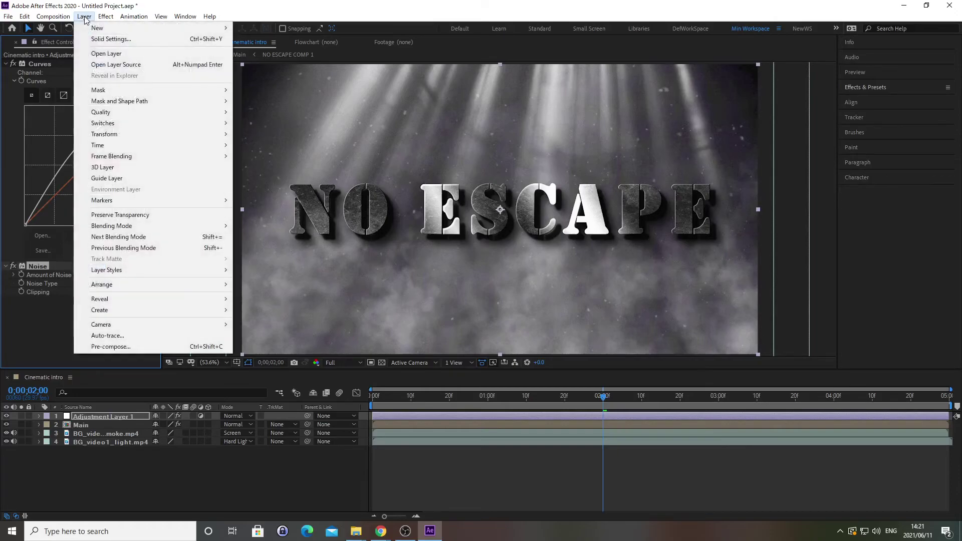
{"action": "mouse_move", "coordinate": [98, 29]}
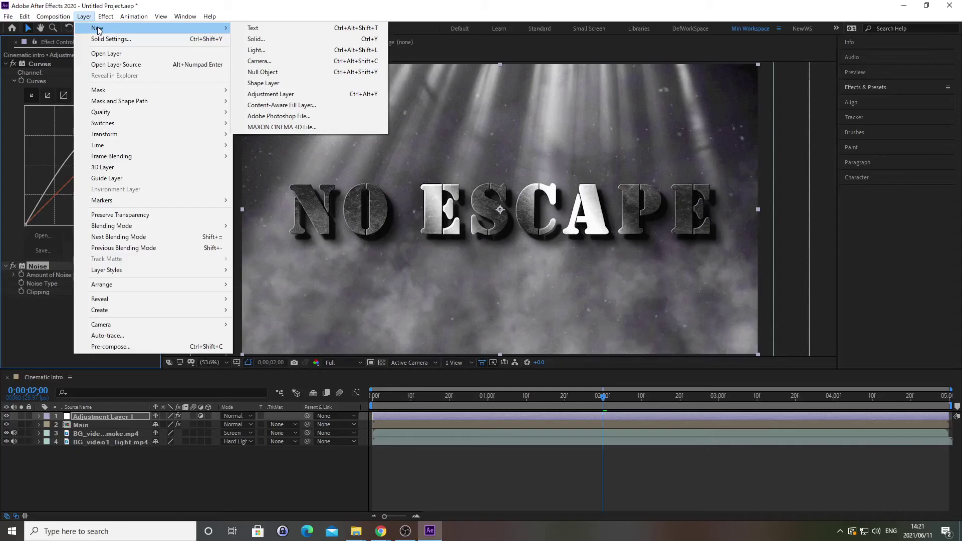
{"action": "left_click", "coordinate": [263, 73]}
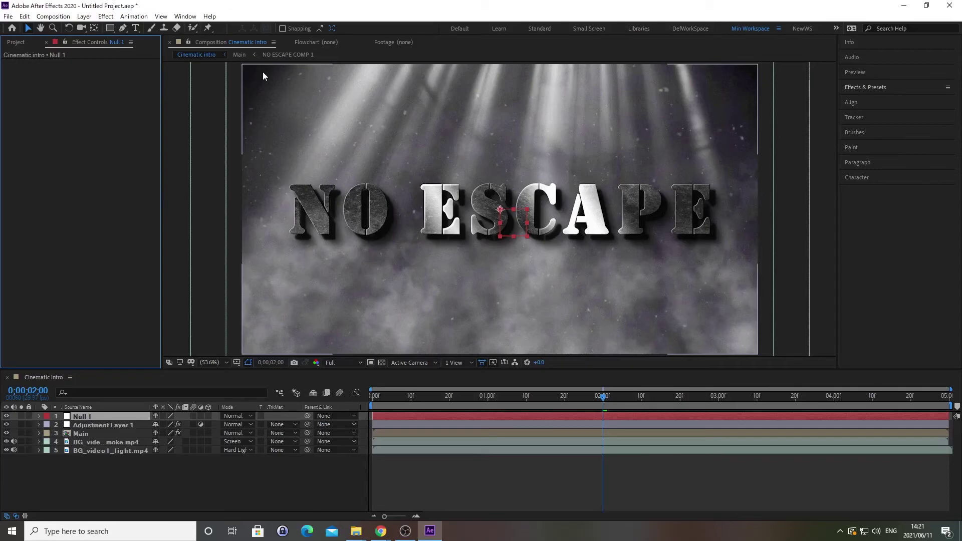
Step: Parent the adjustment layer, Main, and both background video layers to Null 1, keeping all five layers selected
{"action": "left_click", "coordinate": [84, 425], "text": "ctrl"}
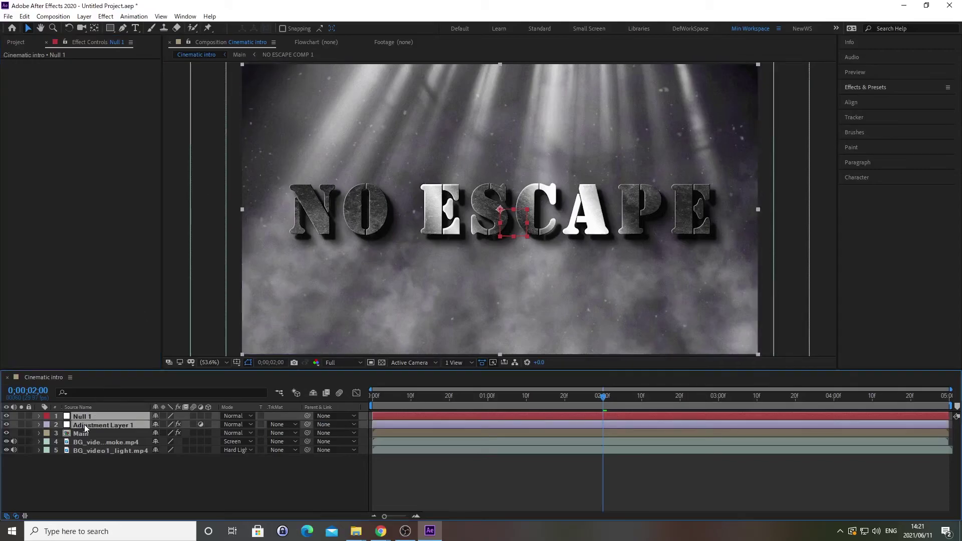
{"action": "left_click", "coordinate": [85, 434], "text": "ctrl"}
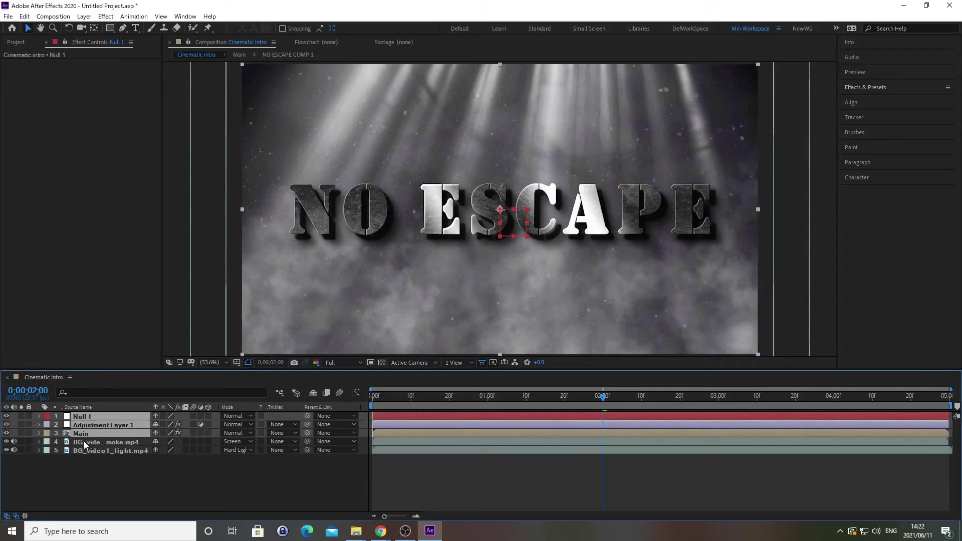
{"action": "left_click", "coordinate": [83, 442], "text": "ctrl"}
{"action": "left_click", "coordinate": [84, 450], "text": "ctrl"}
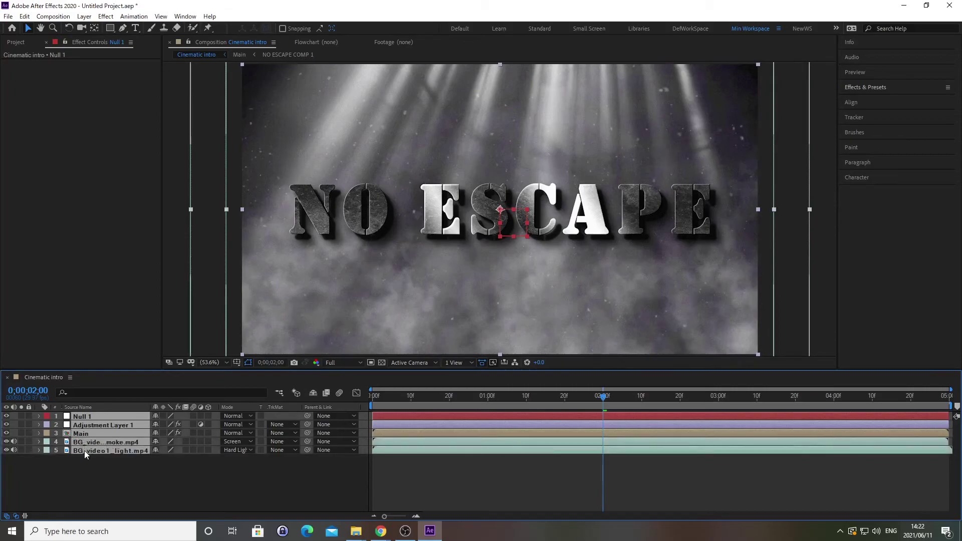
{"action": "left_click", "coordinate": [334, 425]}
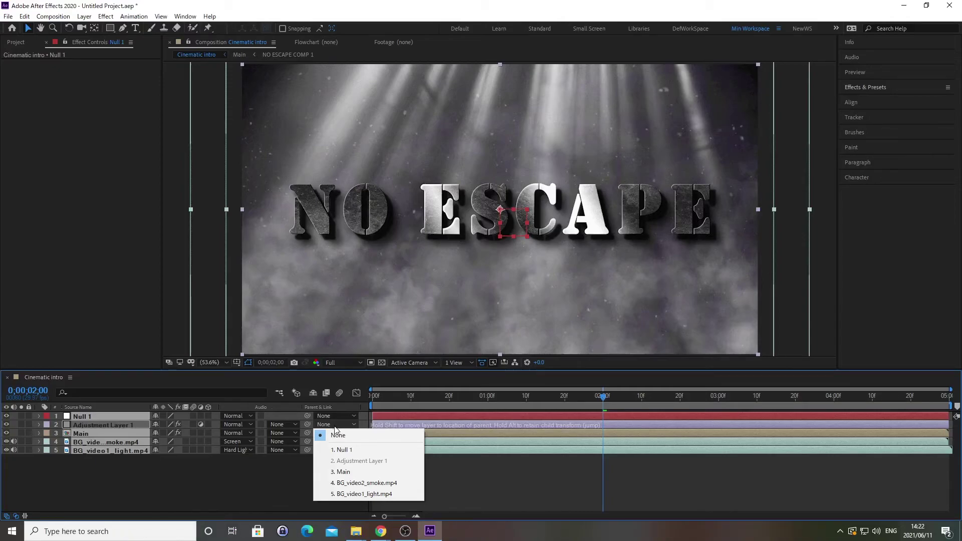
{"action": "left_click", "coordinate": [345, 449]}
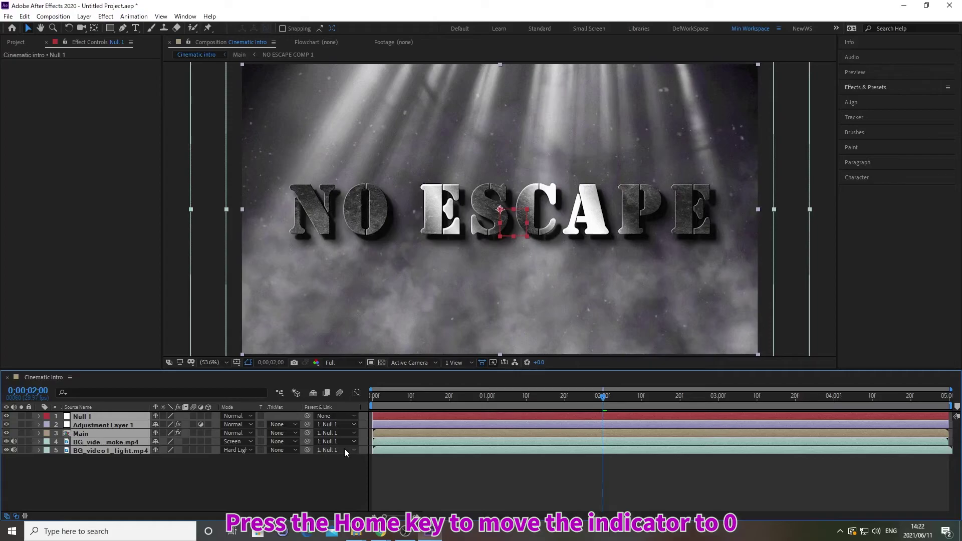
Step: Set a Scale keyframe at 0;00;00;00 on all five selected layers
{"action": "key", "text": "Home"}
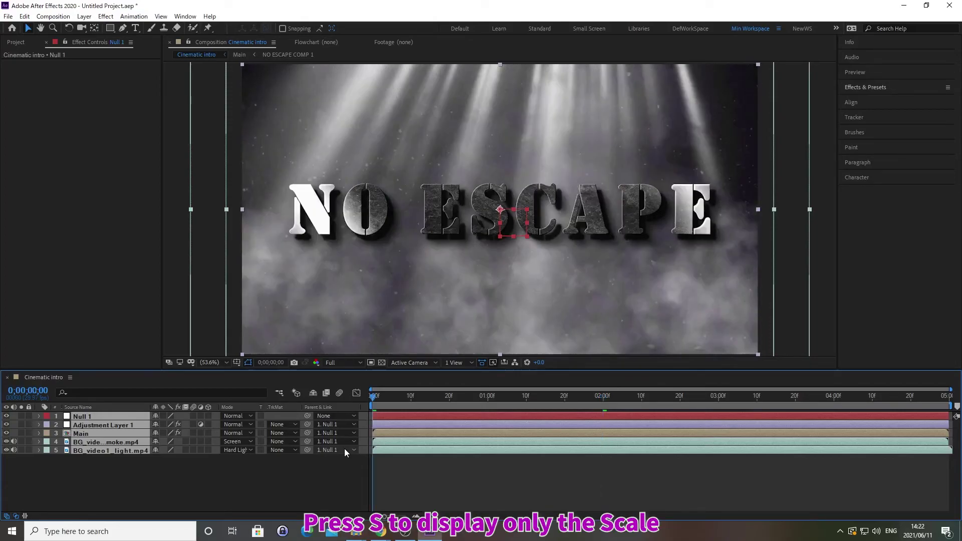
{"action": "key", "text": "s"}
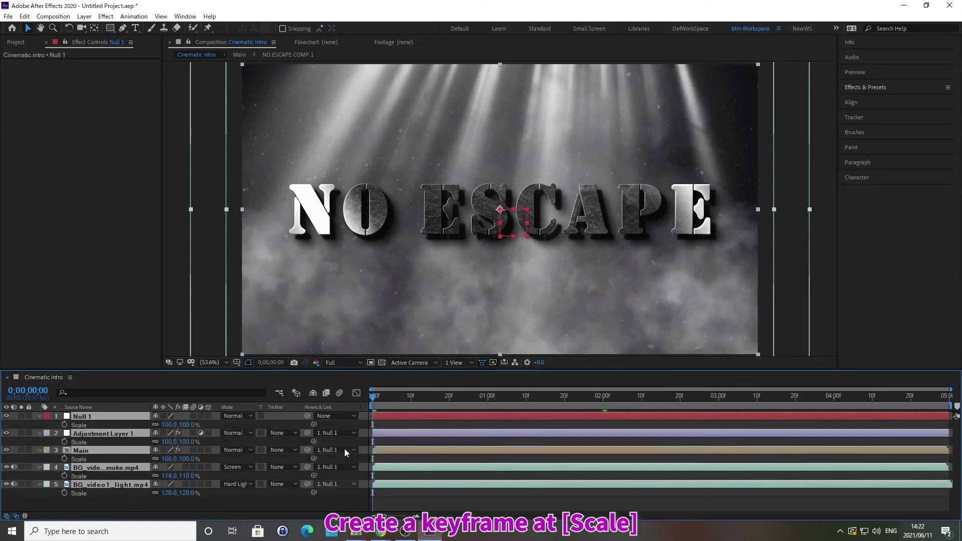
{"action": "left_click", "coordinate": [65, 425]}
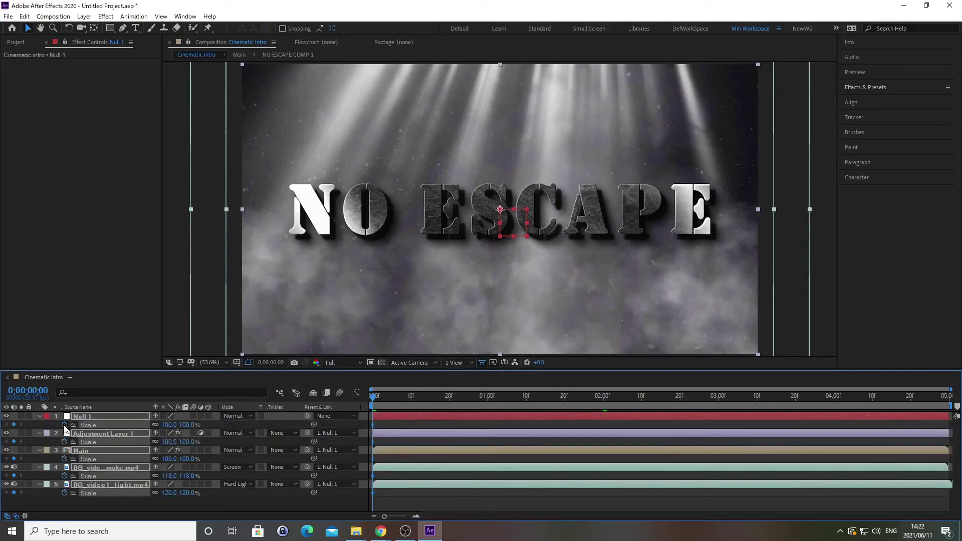
Step: Set the Scale of all selected layers to 110% at 0;00;04;20
{"action": "type", "text": "0;00;04;20"}
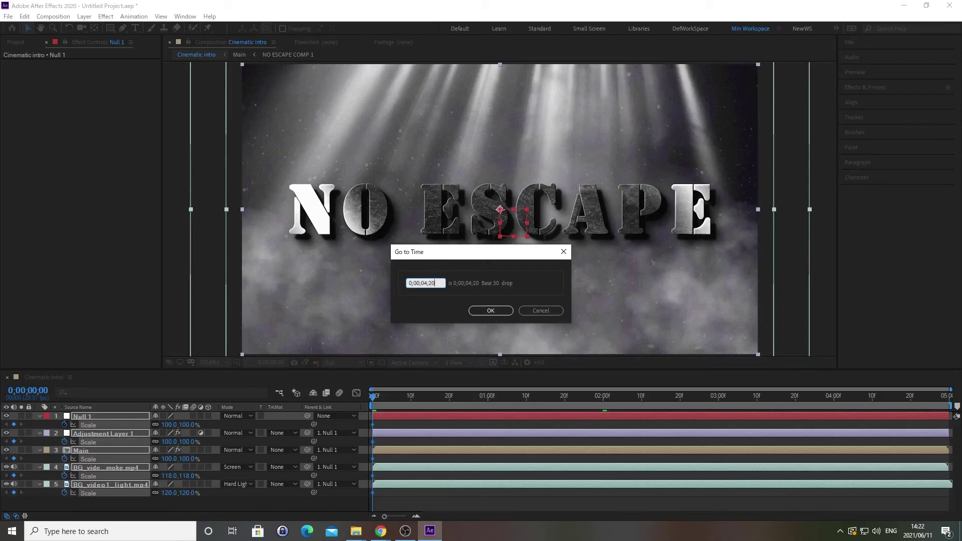
{"action": "key", "text": "Return"}
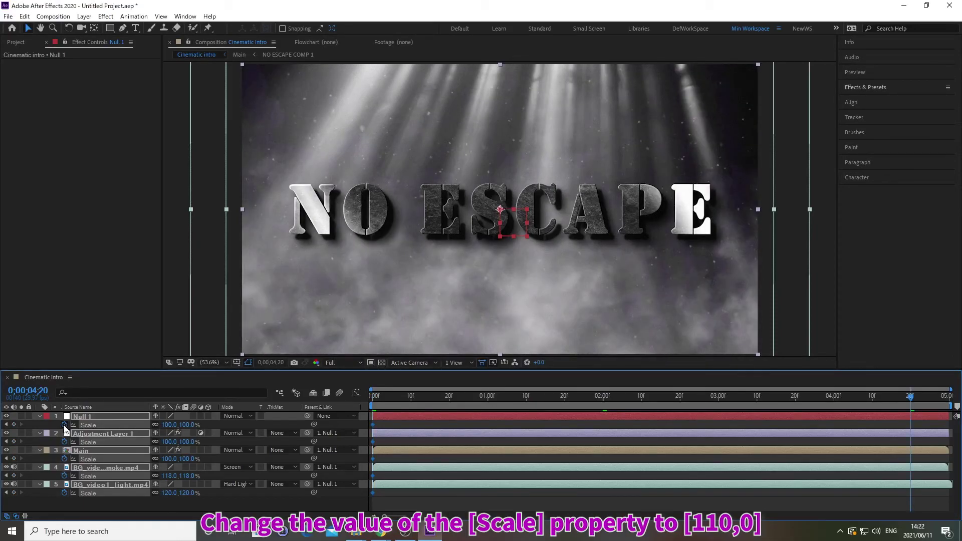
{"action": "right_click", "coordinate": [90, 426]}
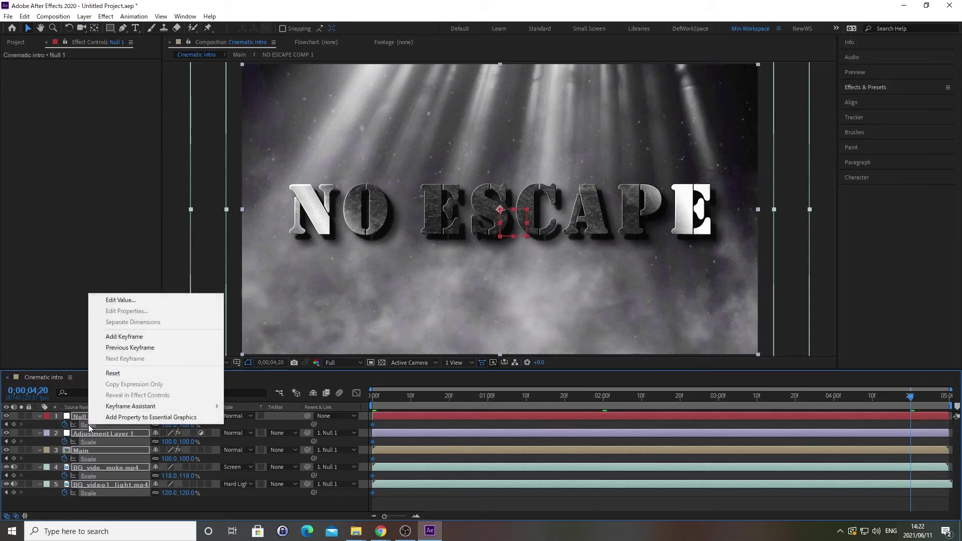
{"action": "left_click", "coordinate": [121, 300]}
{"action": "type", "text": "110"}
{"action": "key", "text": "Return"}
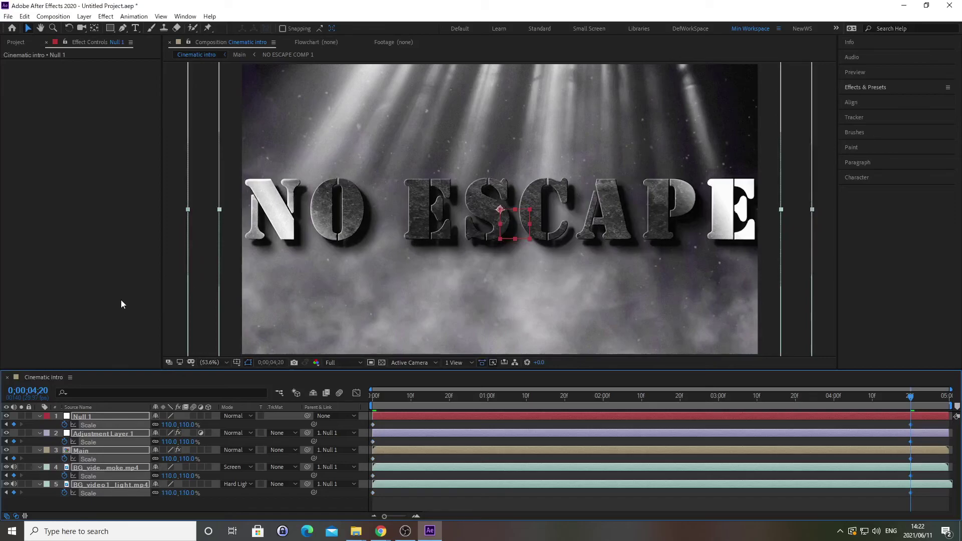
Step: Import BG_image2.jpg from the 02_work folder as footage
{"action": "key", "text": "ctrl+i"}
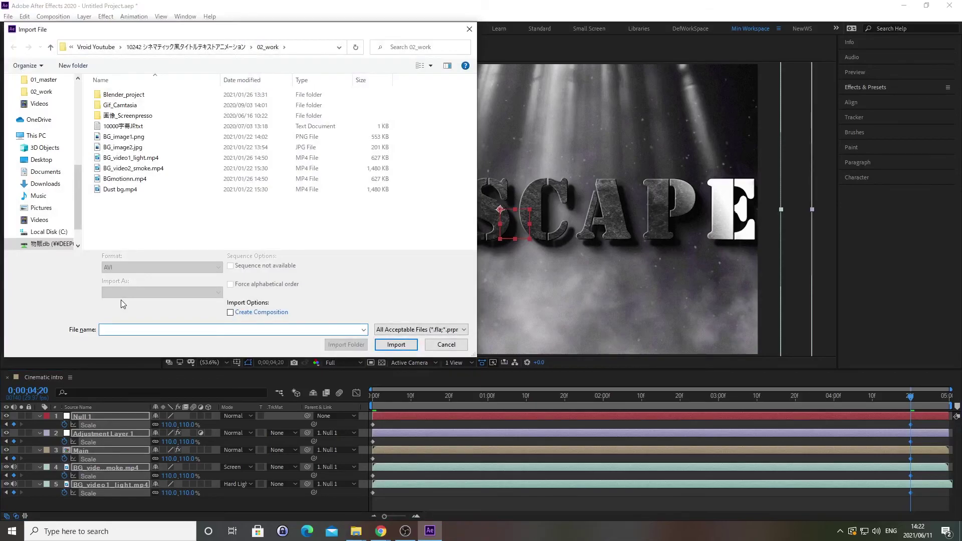
{"action": "key", "text": "alt+d"}
{"action": "key", "text": "Return"}
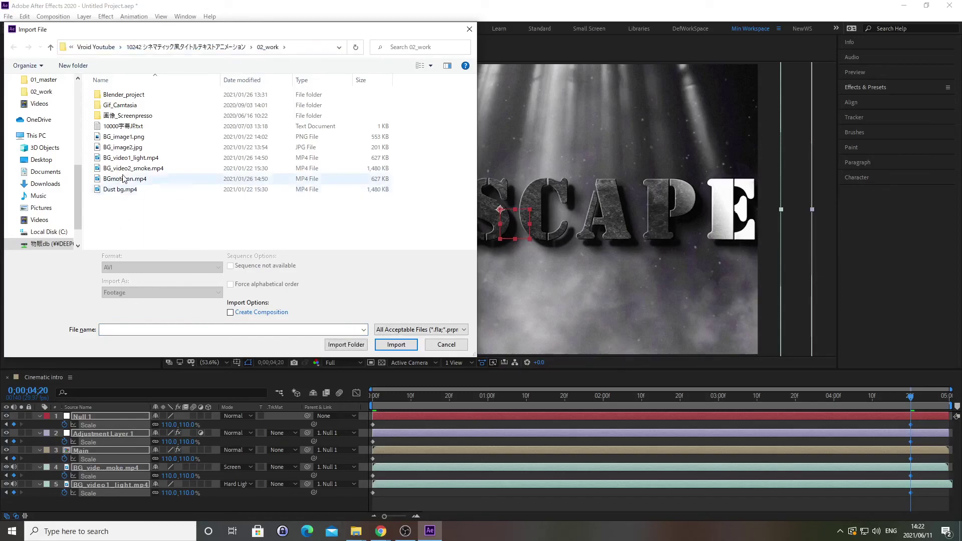
{"action": "left_click", "coordinate": [123, 148]}
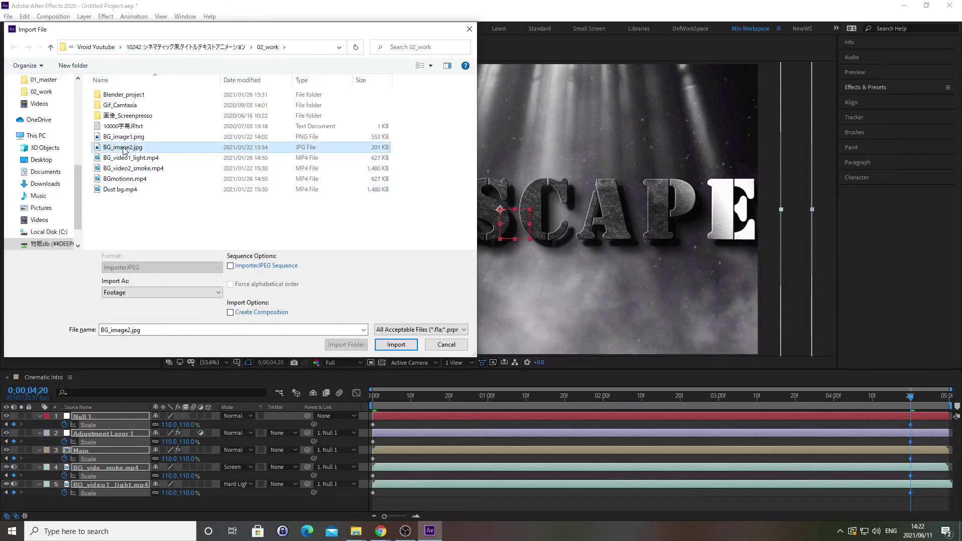
{"action": "double_click", "coordinate": [124, 148]}
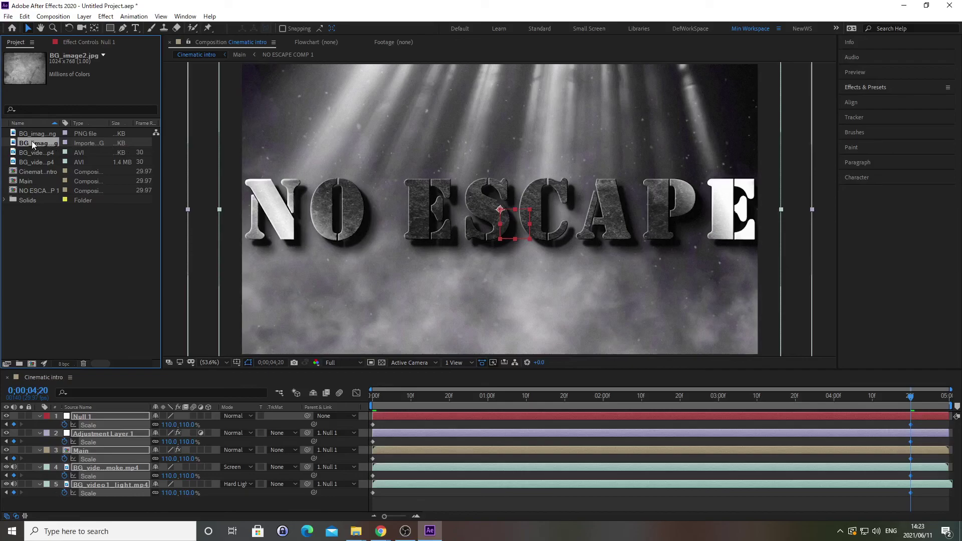
Step: Add BG_image2.jpg beneath all layers, fitted to the composition size, and preview the animation from the start
{"action": "left_click_drag", "start_coordinate": [32, 140], "coordinate": [132, 501]}
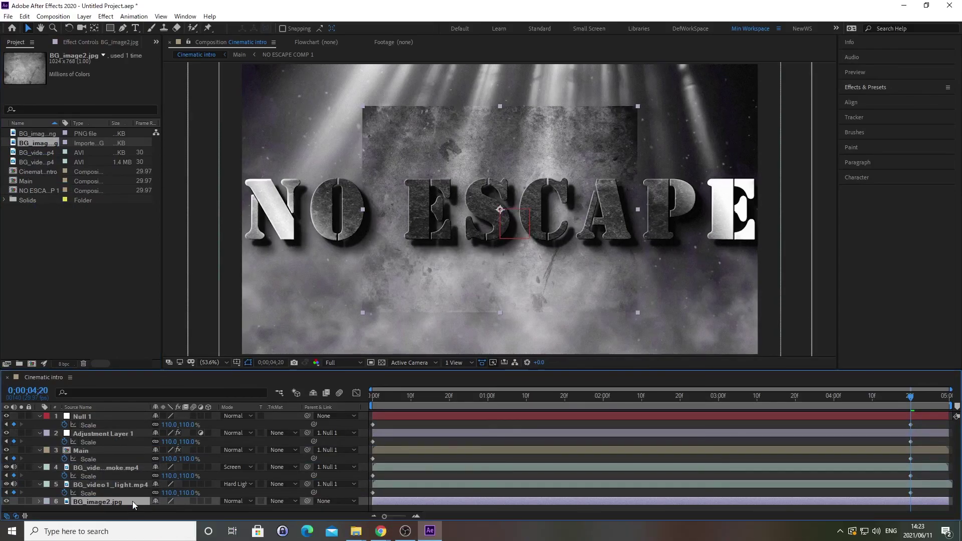
{"action": "key", "text": "ctrl+alt+f"}
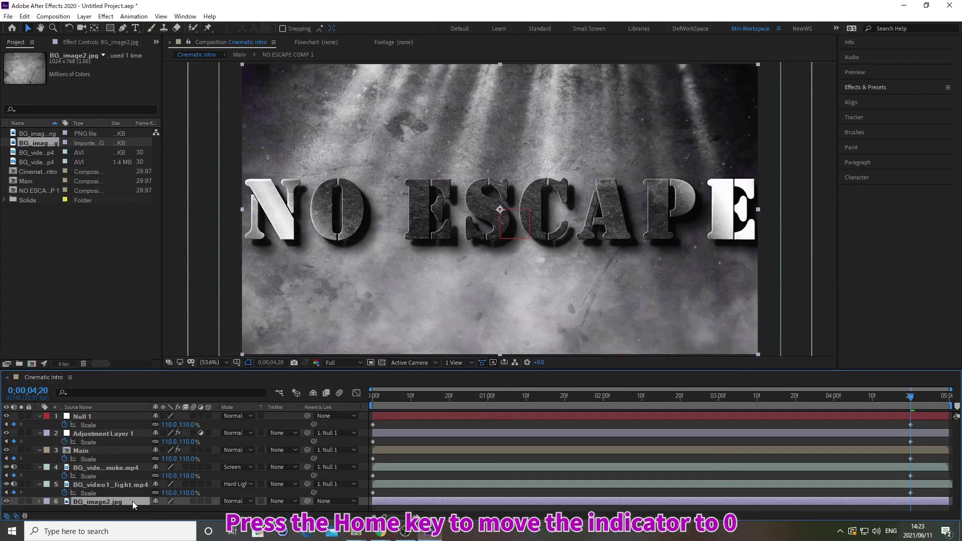
{"action": "key", "text": "Home"}
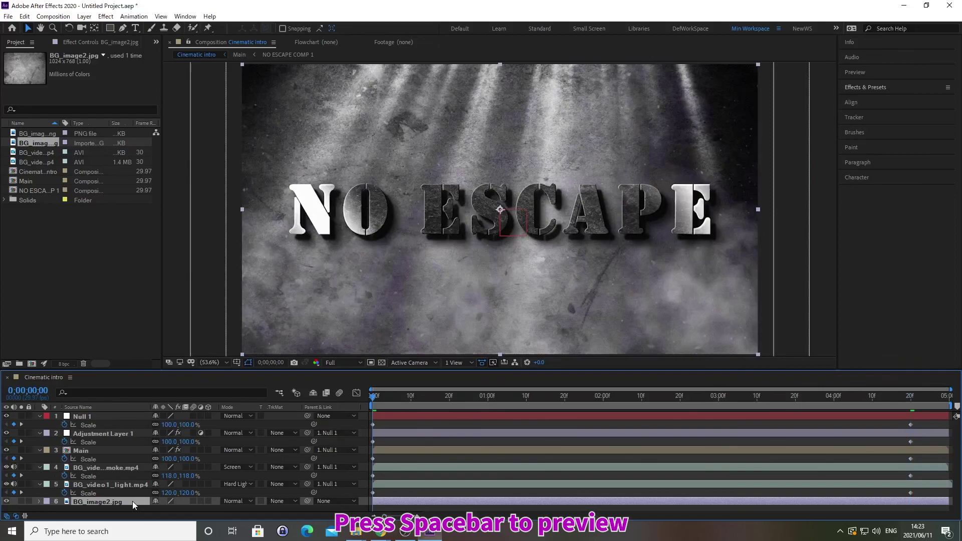
{"action": "key", "text": "space"}
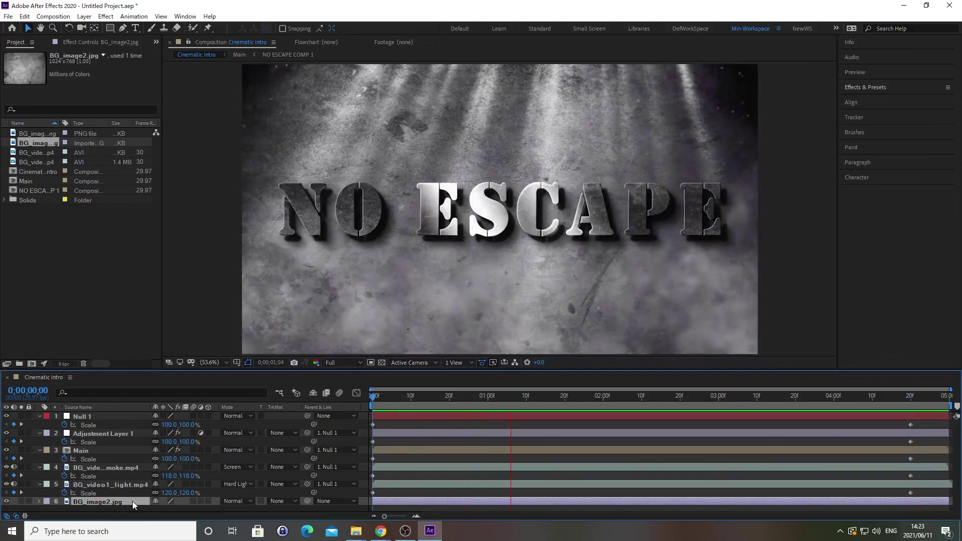